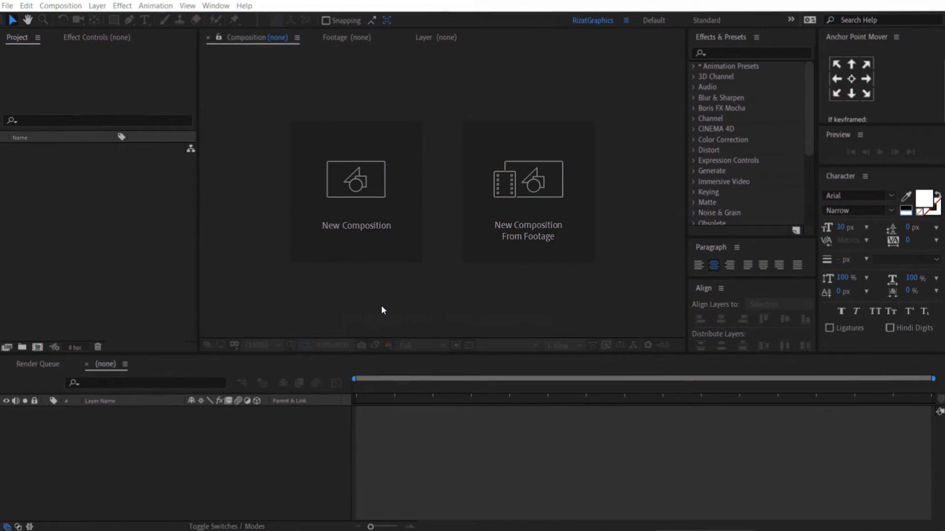
- Name a new composition 'Floor Reflection' at 1920×1080, 30 fps, lasting 0:00:07:00
{"action": "left_click", "coordinate": [360, 255]}
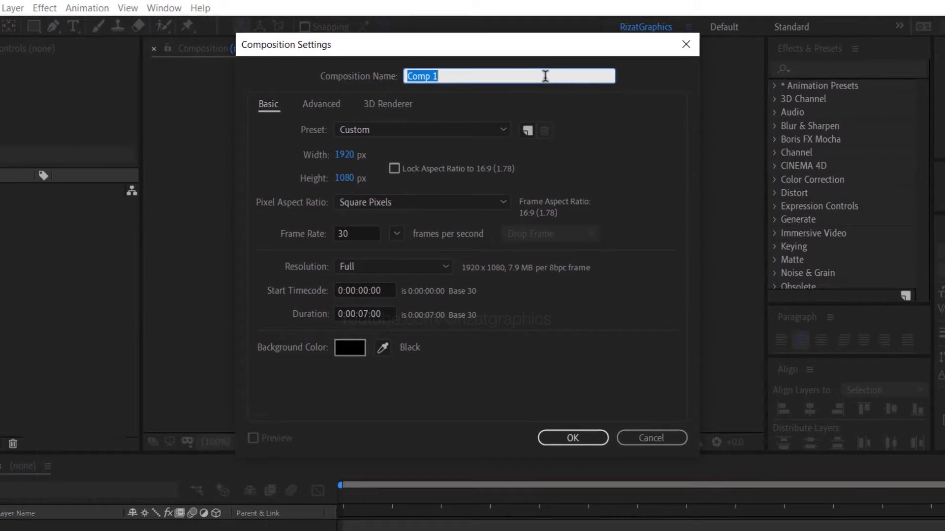
{"action": "type", "text": "Floor Ref"}
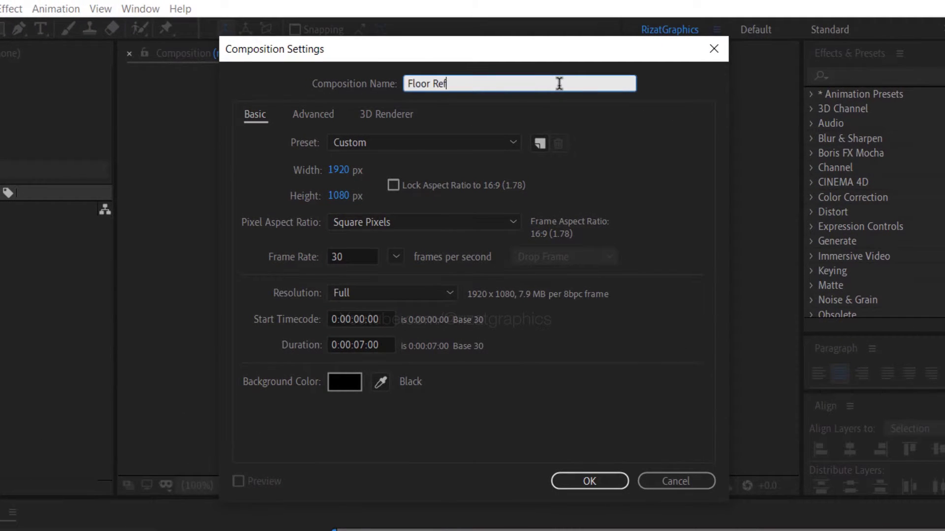
{"action": "type", "text": "lection"}
{"action": "left_click", "coordinate": [359, 170]}
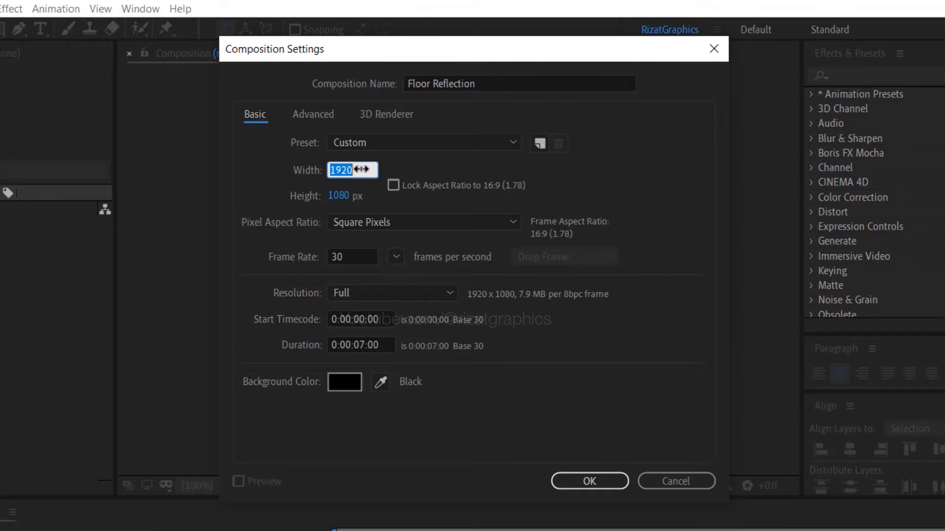
{"action": "left_click", "coordinate": [362, 196]}
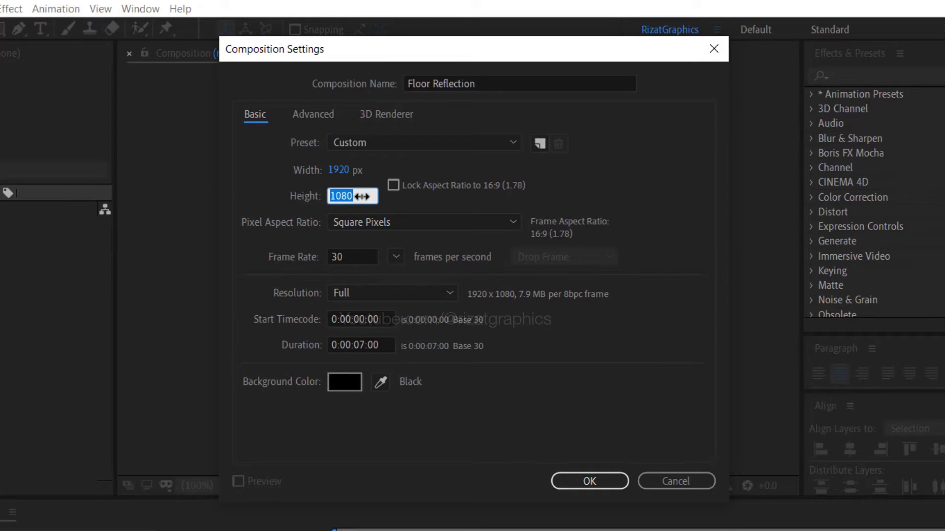
{"action": "left_click", "coordinate": [362, 256]}
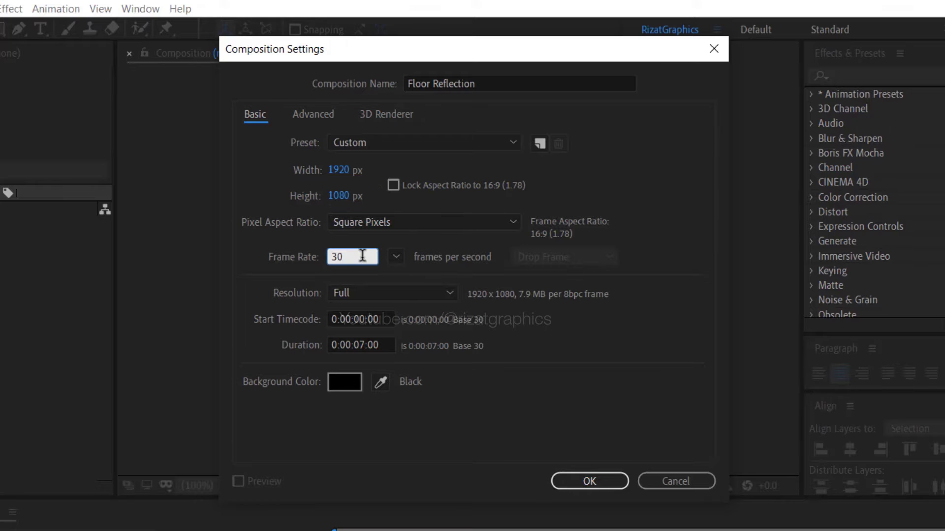
{"action": "left_click", "coordinate": [382, 343]}
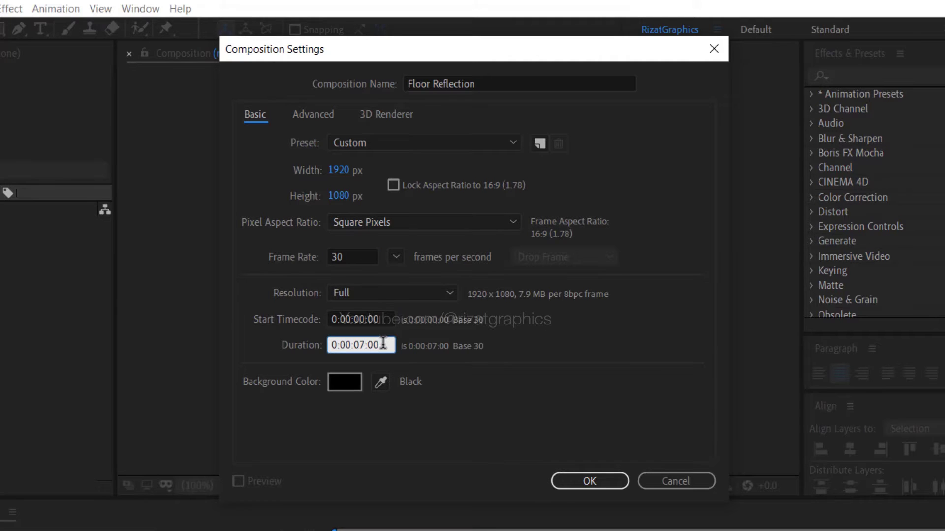
- Import the text animation and texture files, add Text Animation new.mov to the comp, and preview
{"action": "left_click", "coordinate": [589, 481]}
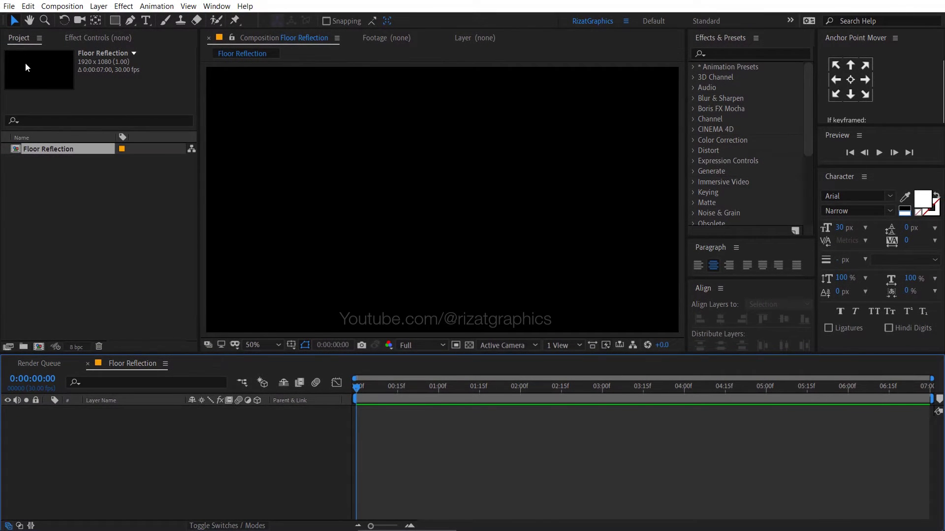
{"action": "left_click", "coordinate": [10, 6]}
{"action": "mouse_move", "coordinate": [82, 161]}
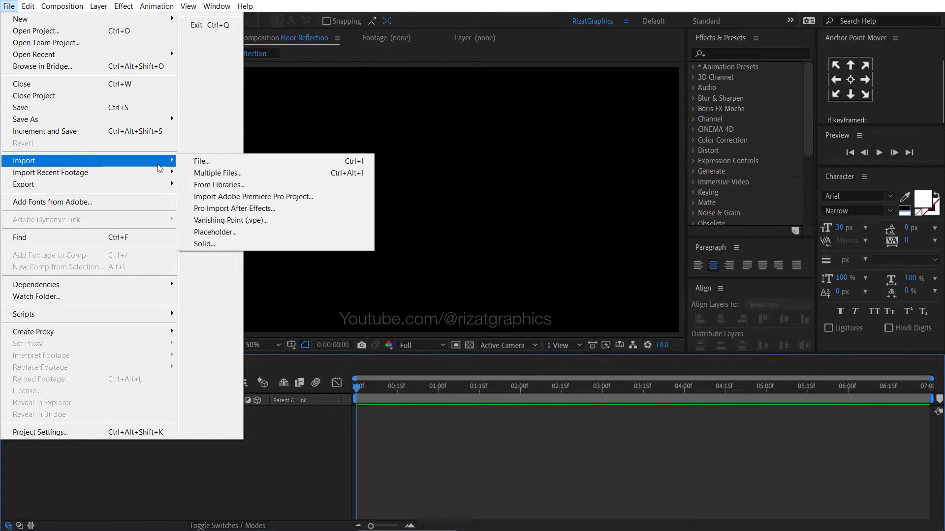
{"action": "left_click", "coordinate": [246, 159]}
{"action": "left_click_drag", "start_coordinate": [242, 162], "coordinate": [140, 122]}
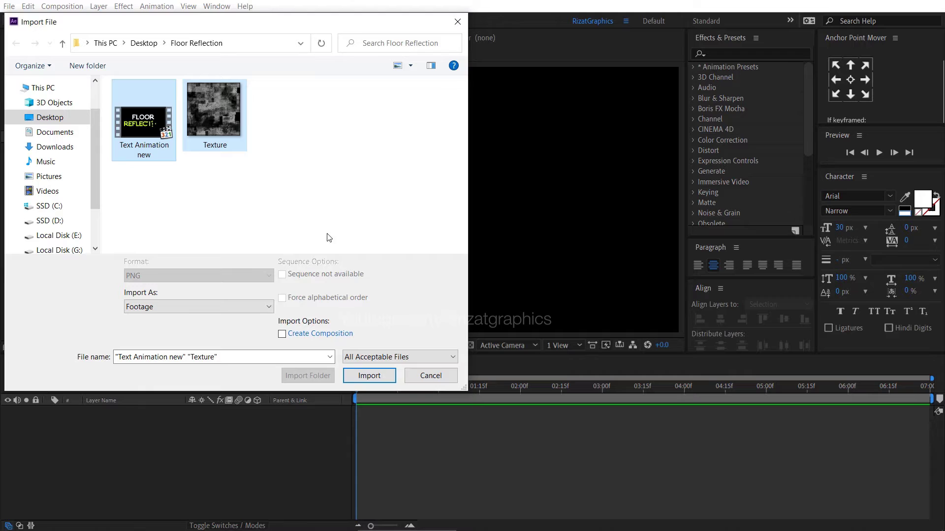
{"action": "left_click", "coordinate": [351, 371]}
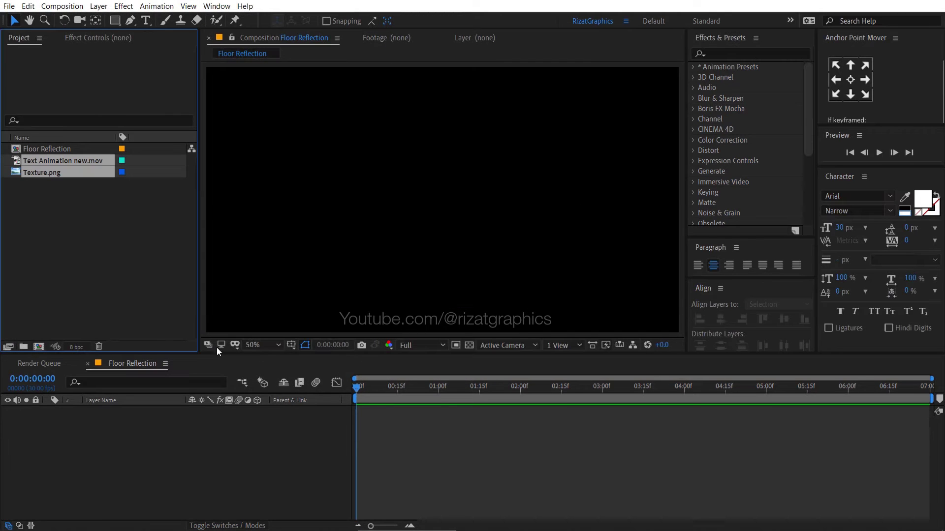
{"action": "left_click_drag", "start_coordinate": [71, 160], "coordinate": [103, 420]}
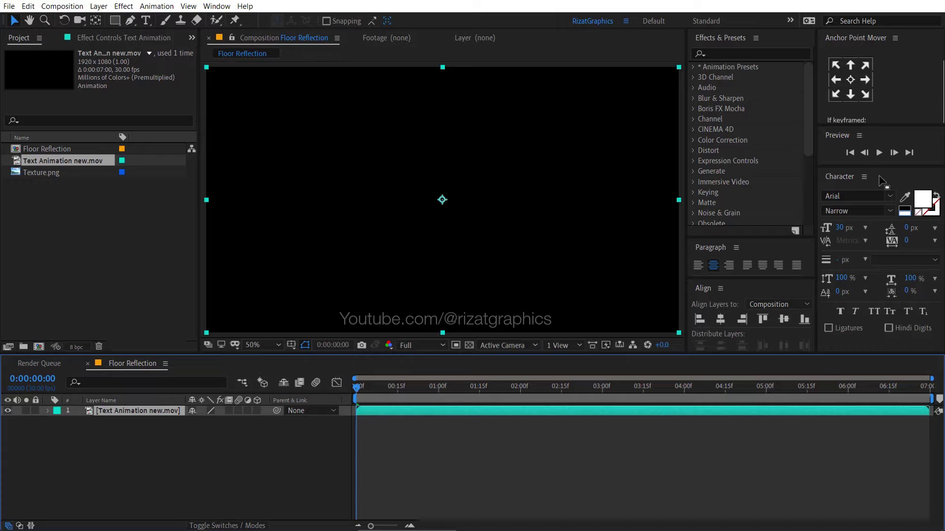
{"action": "left_click", "coordinate": [878, 153]}
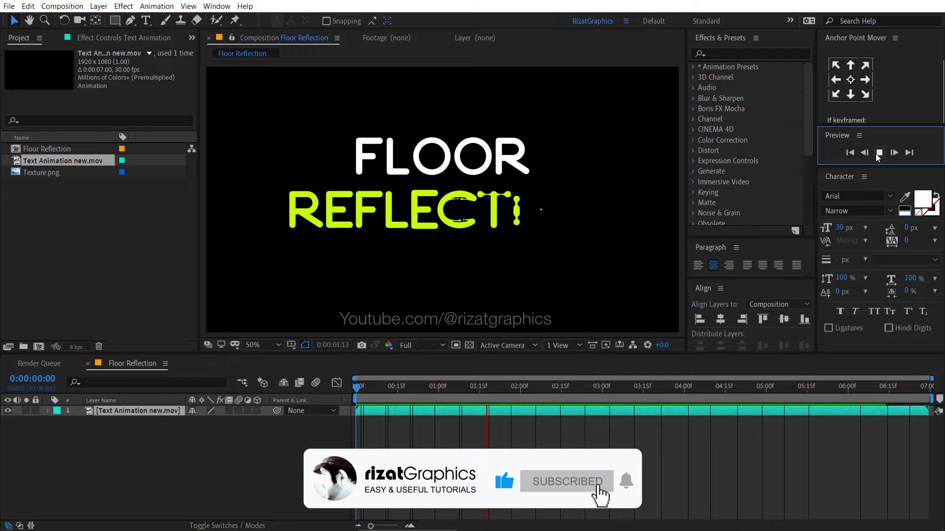
- Stop the preview and scale the text animation layer to 90%
{"action": "left_click", "coordinate": [879, 153]}
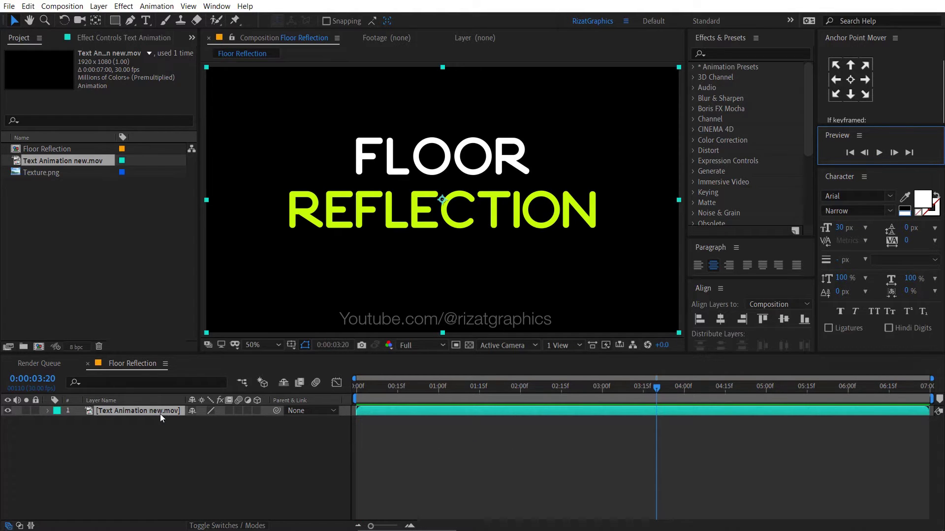
{"action": "key", "text": "s"}
{"action": "left_click", "coordinate": [202, 422]}
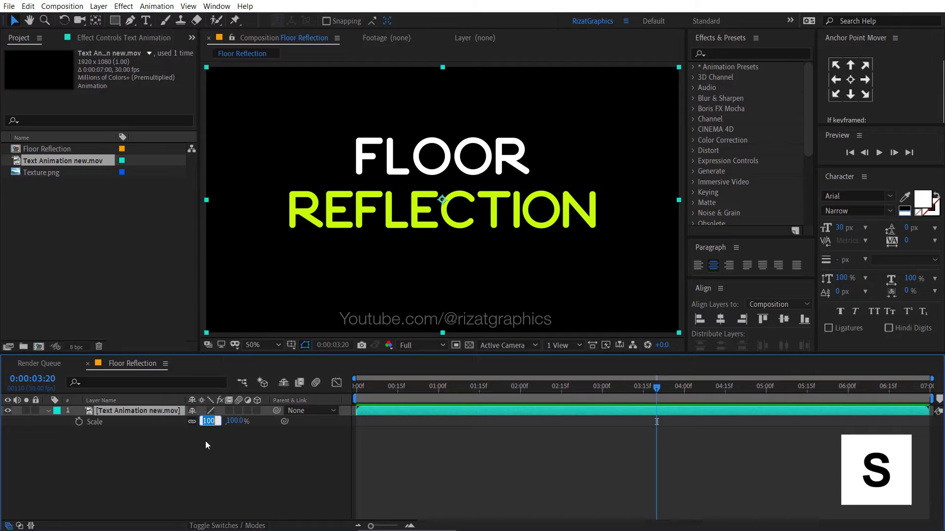
{"action": "type", "text": "90"}
{"action": "key", "text": "Return"}
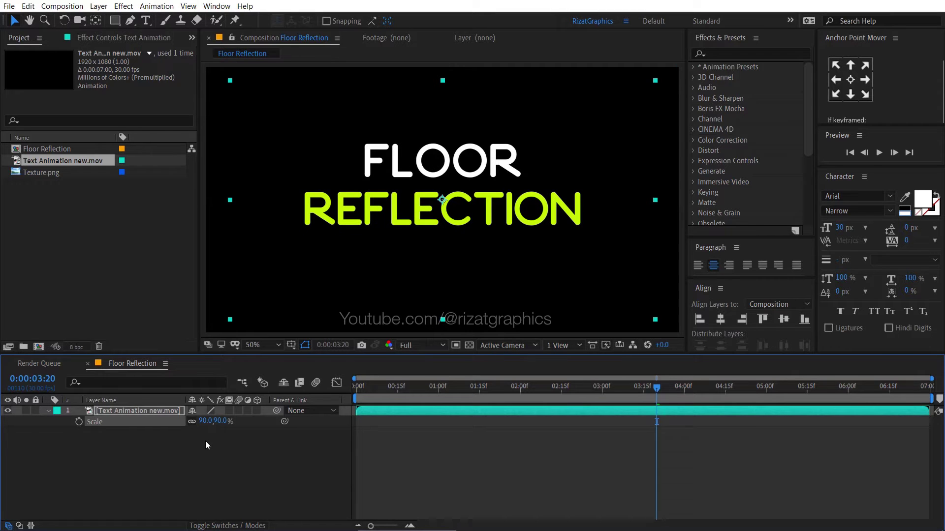
- Pre-compose the layer as 'Text Animation', moving all attributes into the new comp
{"action": "right_click", "coordinate": [164, 413]}
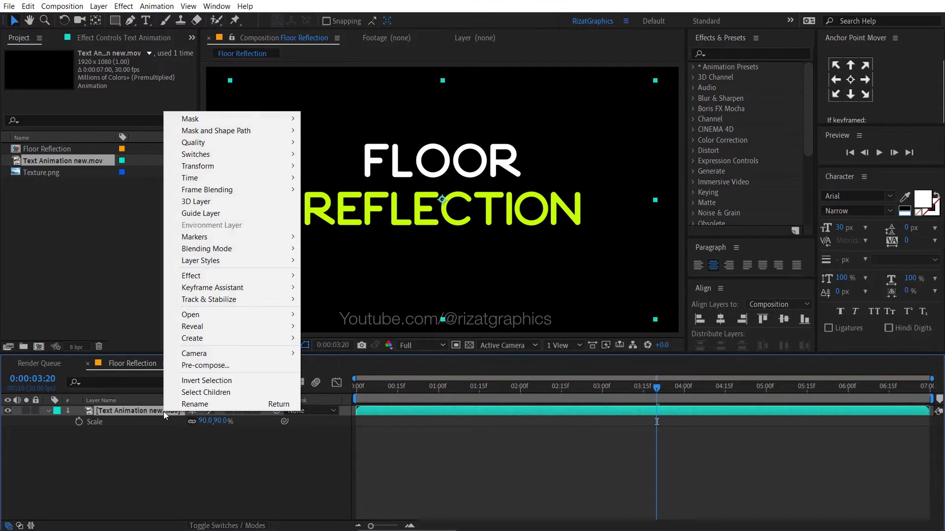
{"action": "left_click", "coordinate": [261, 365]}
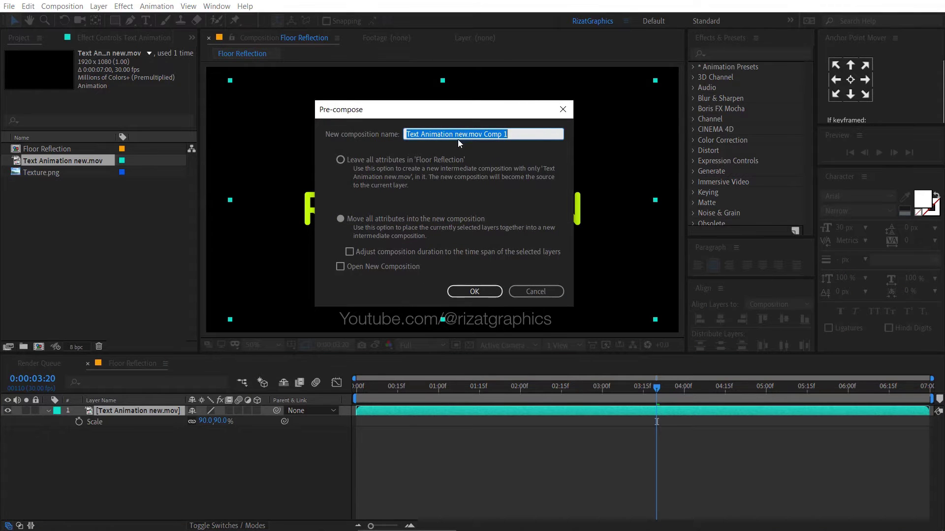
{"action": "left_click_drag", "start_coordinate": [453, 134], "coordinate": [533, 129]}
{"action": "key", "text": "BackSpace"}
{"action": "left_click", "coordinate": [417, 217]}
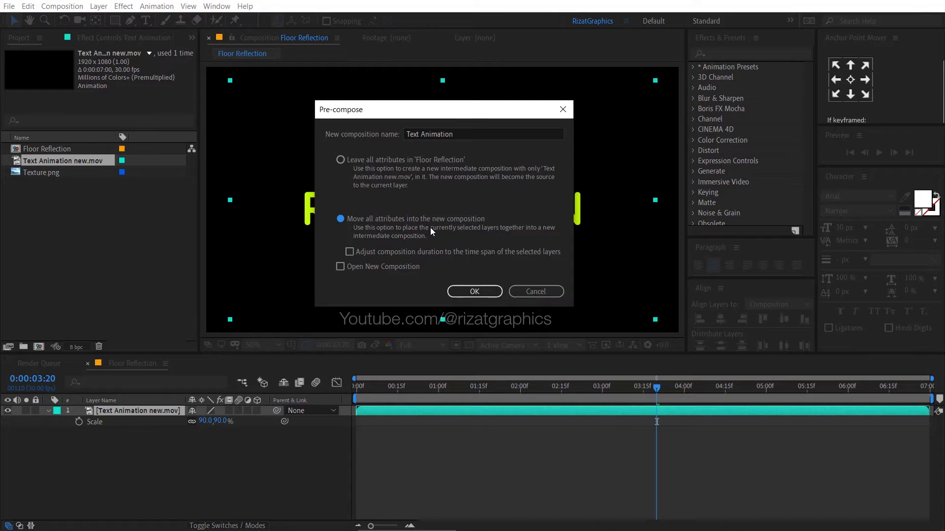
{"action": "left_click", "coordinate": [473, 293]}
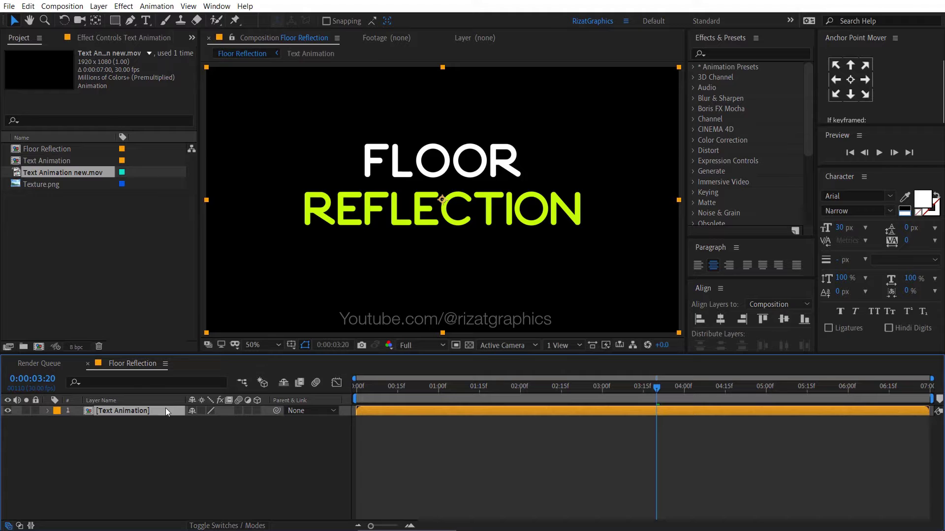
- Duplicate the Text Animation layer, make the copy 3D, and flip it 180° on X
{"action": "key", "text": "ctrl+d"}
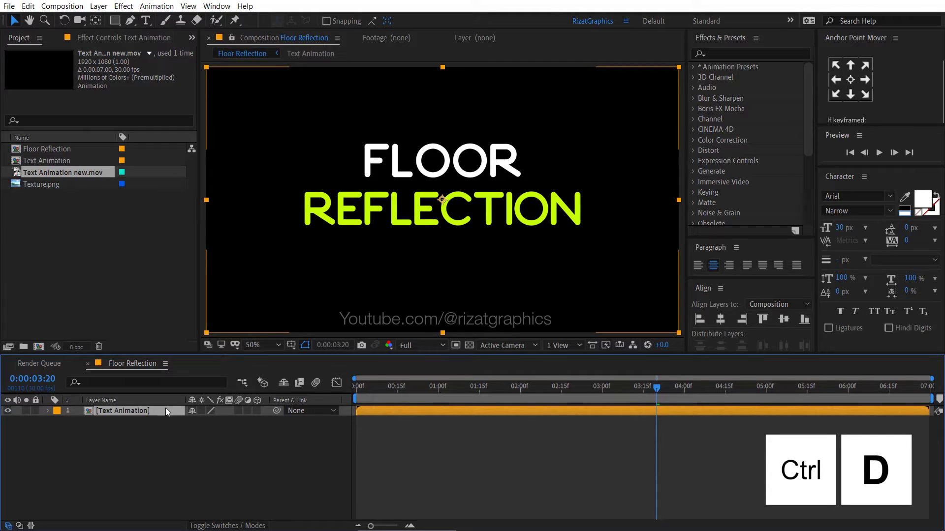
{"action": "key", "text": "ctrl+d"}
{"action": "left_click", "coordinate": [166, 421]}
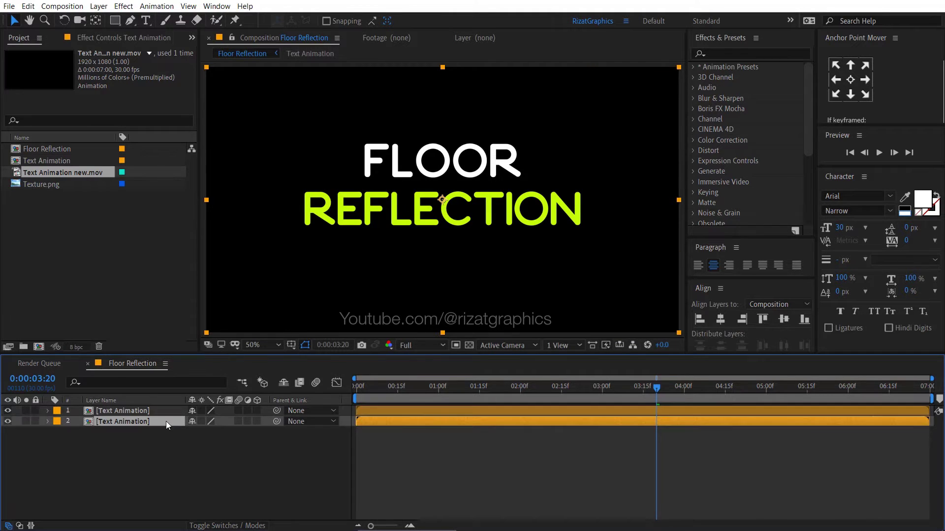
{"action": "left_click", "coordinate": [258, 421]}
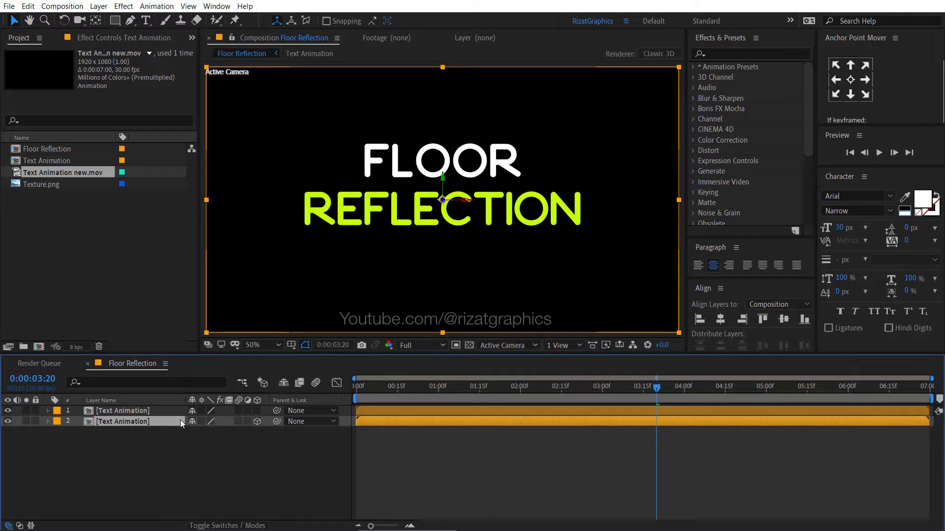
{"action": "key", "text": "r"}
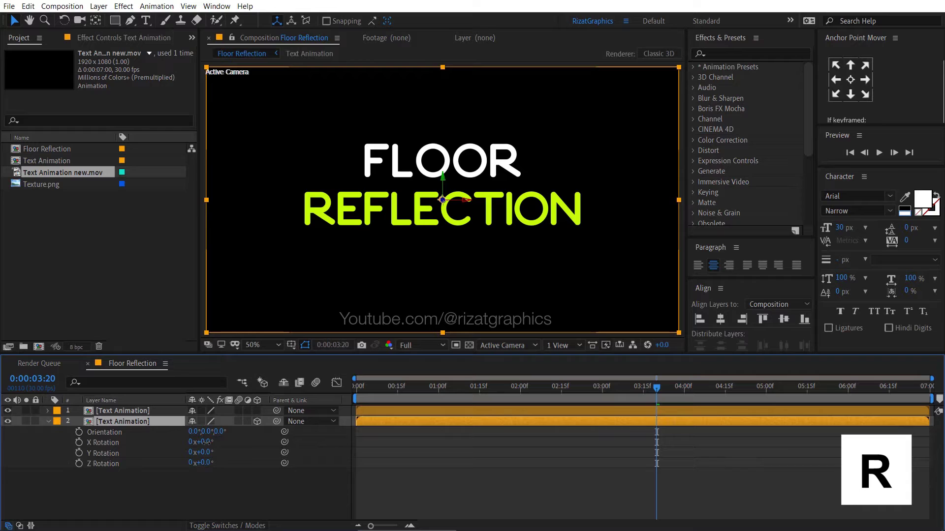
{"action": "type", "text": "180"}
{"action": "key", "text": "Return"}
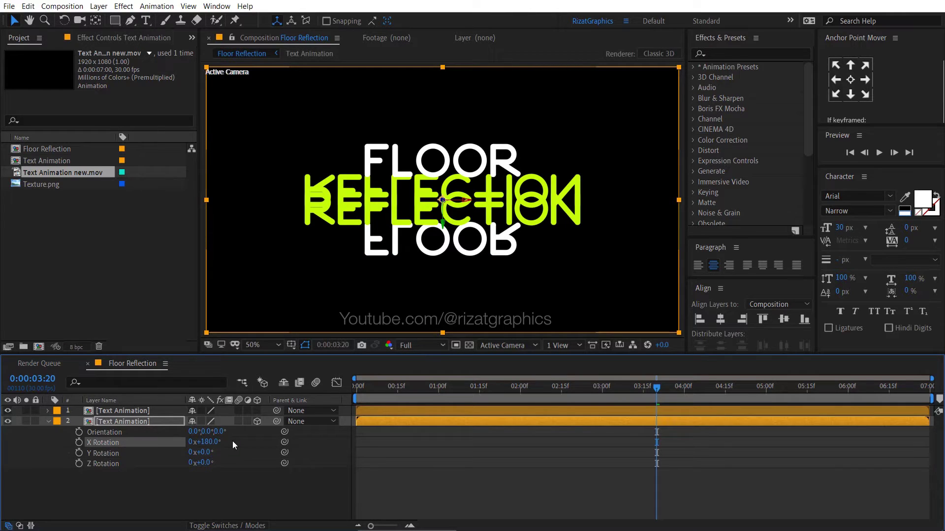
- Move the flipped copy to position 960,819 below the original title
{"action": "left_click", "coordinate": [170, 421]}
{"action": "key", "text": "p"}
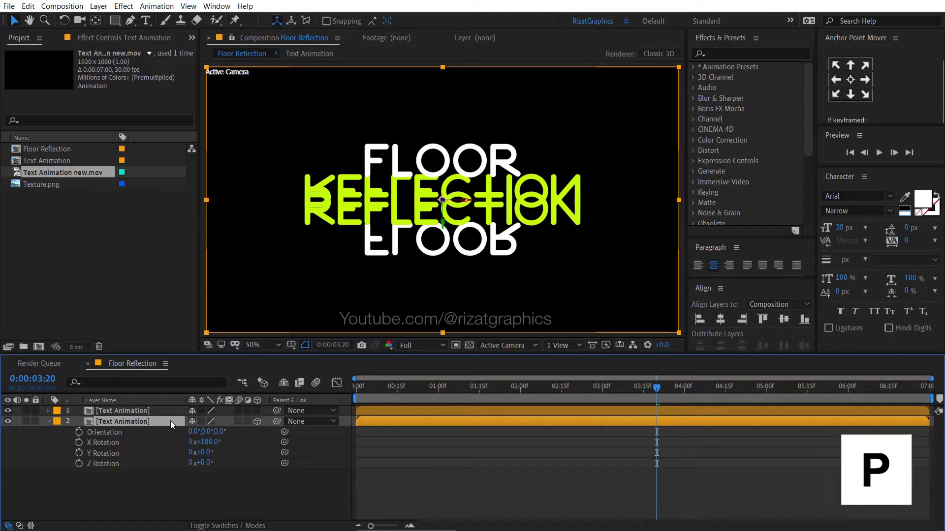
{"action": "left_click_drag", "start_coordinate": [214, 432], "coordinate": [382, 438]}
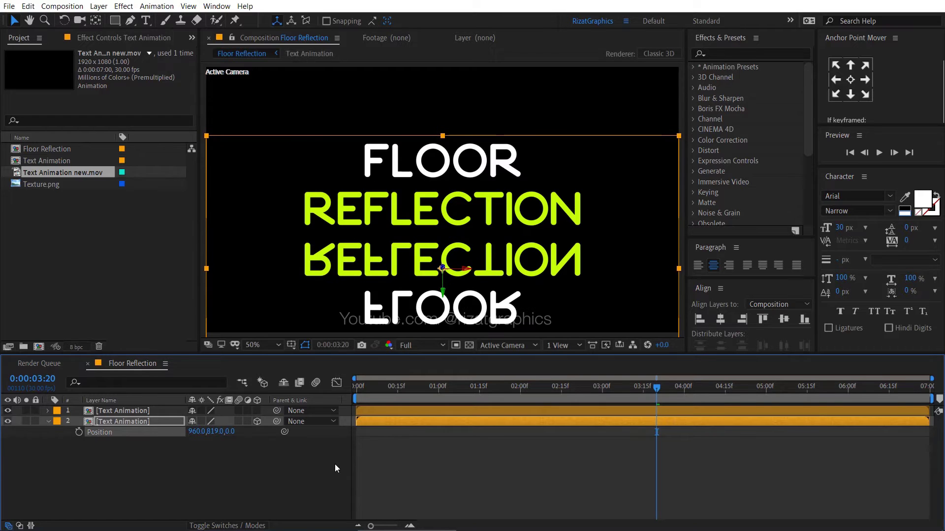
{"action": "left_click", "coordinate": [49, 422]}
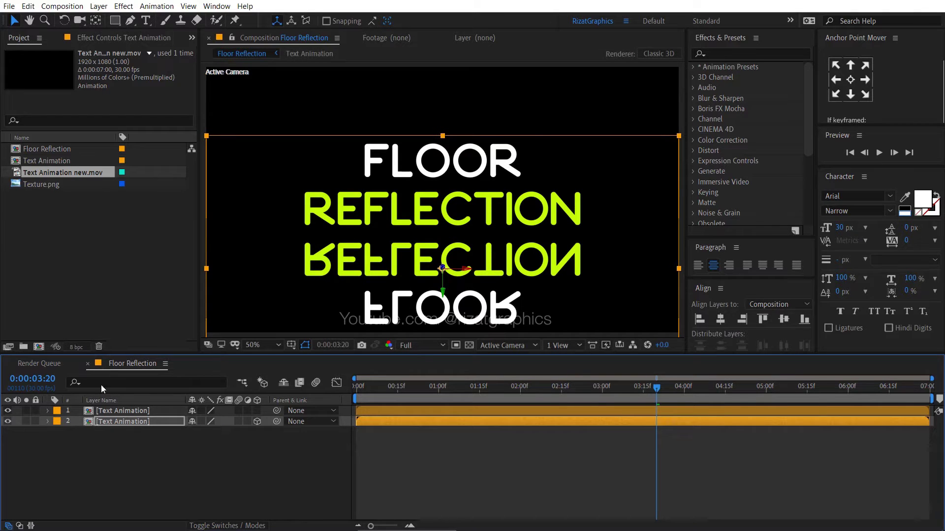
- Create a new 1920×1080 composition named 'Floor'
{"action": "left_click", "coordinate": [74, 6]}
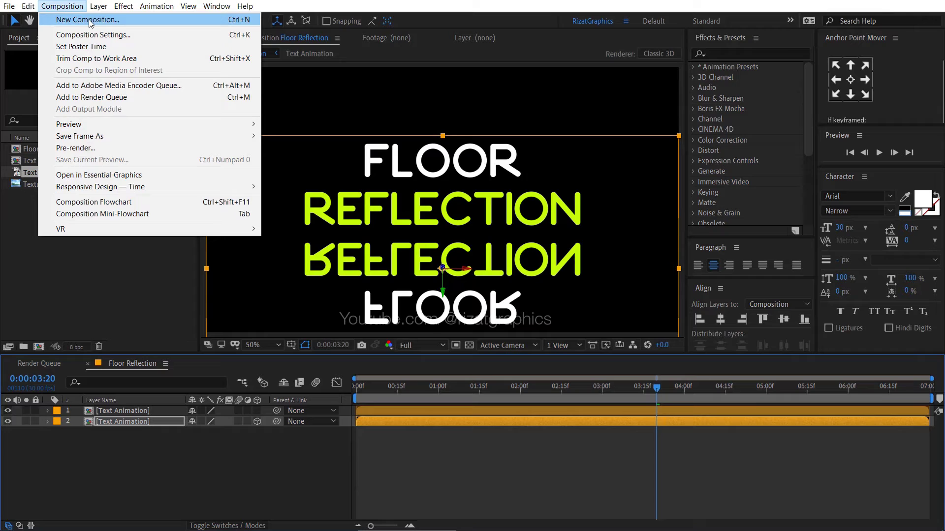
{"action": "left_click", "coordinate": [90, 23]}
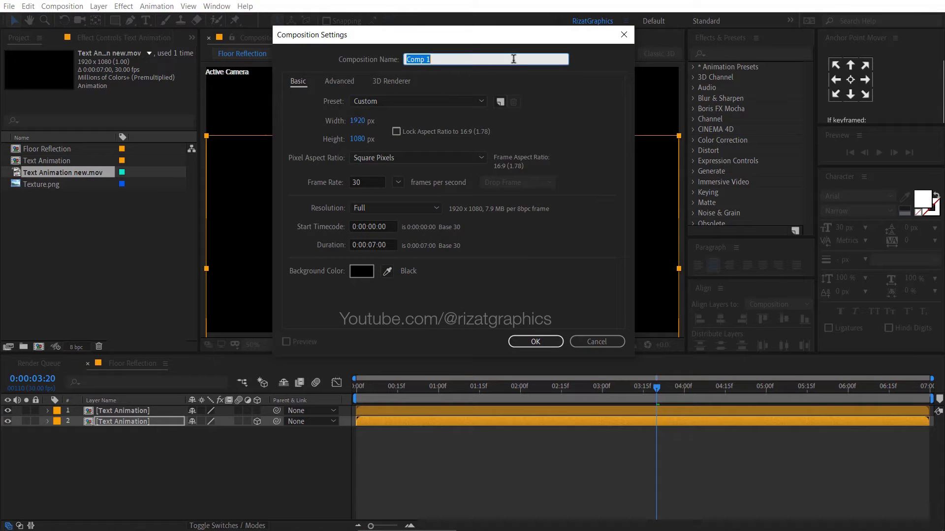
{"action": "type", "text": "Floor"}
{"action": "left_click", "coordinate": [527, 343]}
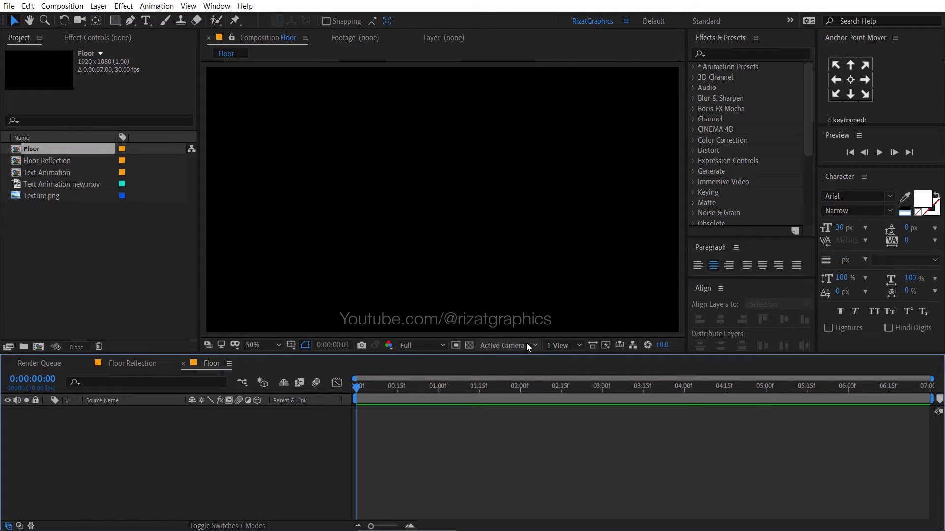
- Add Texture.png to the Floor comp and scale it to 50%
{"action": "left_click_drag", "start_coordinate": [40, 196], "coordinate": [78, 433]}
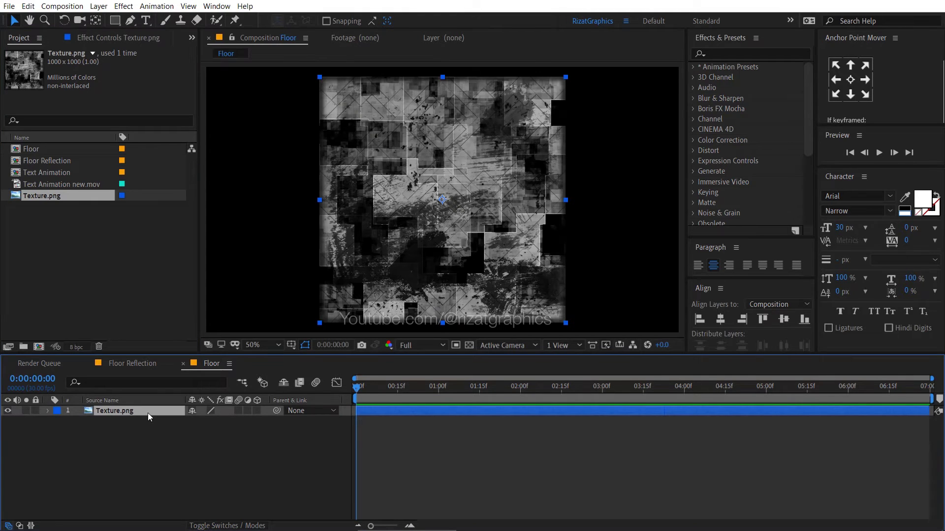
{"action": "key", "text": "s"}
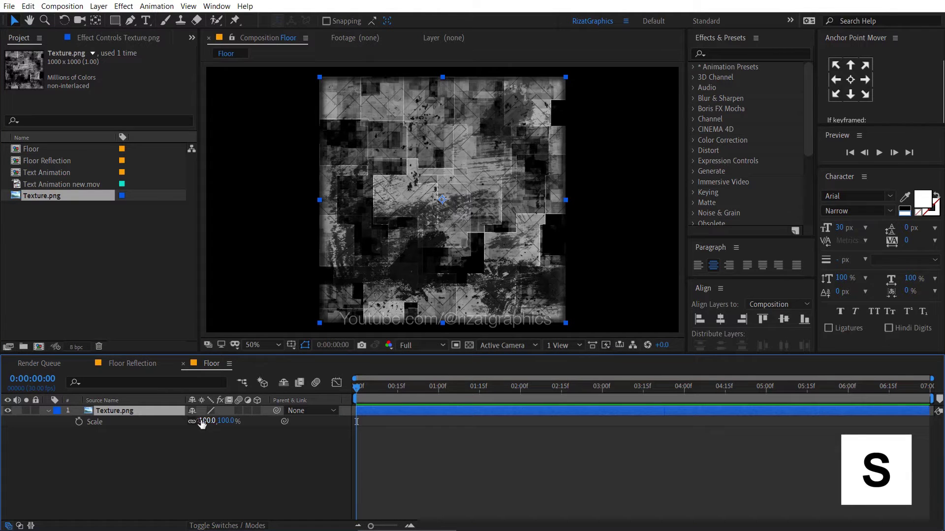
{"action": "left_click", "coordinate": [206, 421]}
{"action": "type", "text": "50"}
{"action": "key", "text": "Return"}
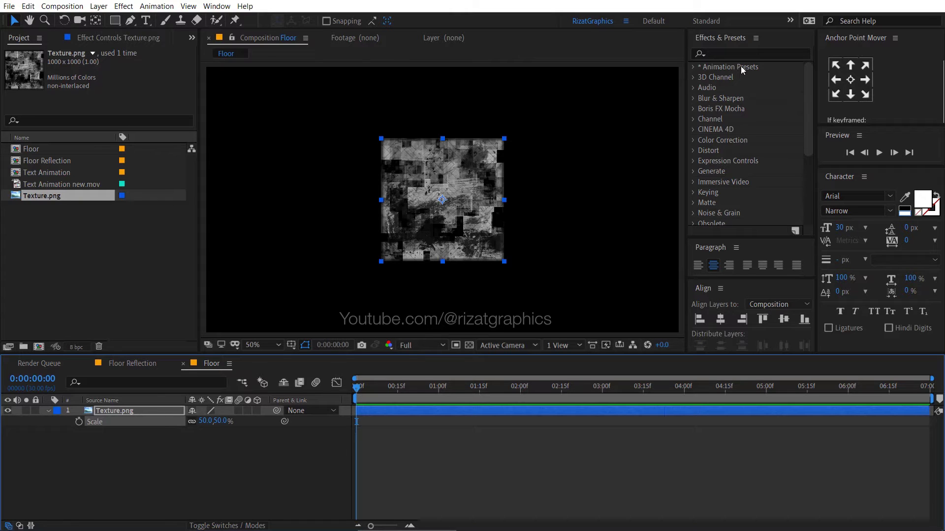
- Apply Motion Tile to Texture.png with output width and height 500 and Mirror Edges on
{"action": "left_click", "coordinate": [741, 51]}
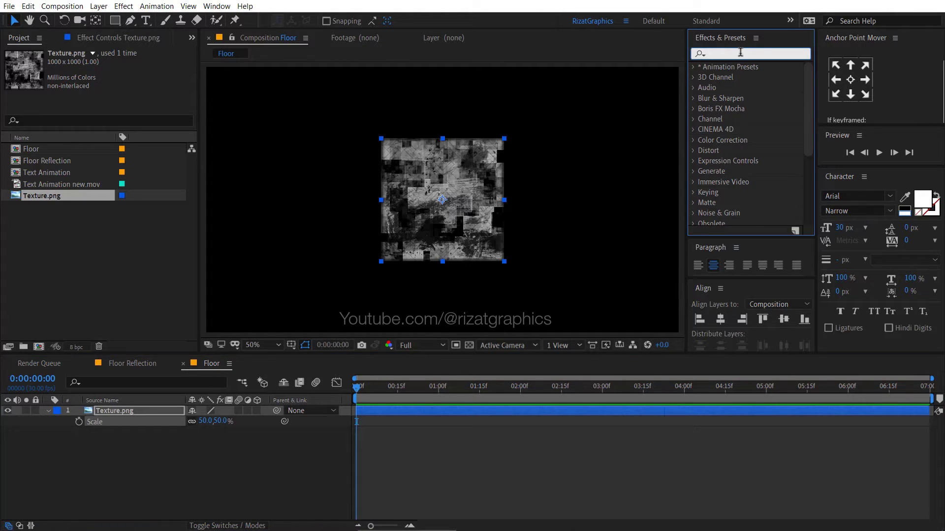
{"action": "type", "text": "motio"}
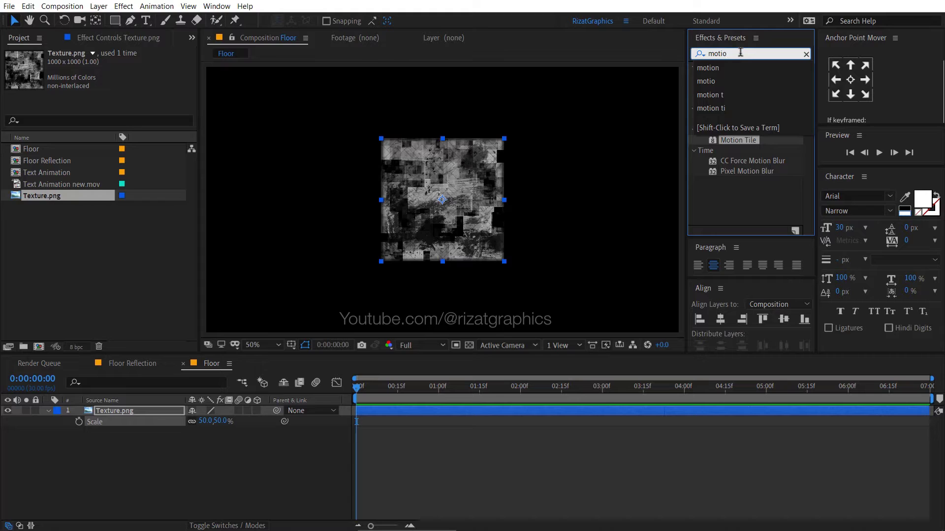
{"action": "left_click_drag", "start_coordinate": [738, 140], "coordinate": [465, 214]}
{"action": "left_click", "coordinate": [129, 106]}
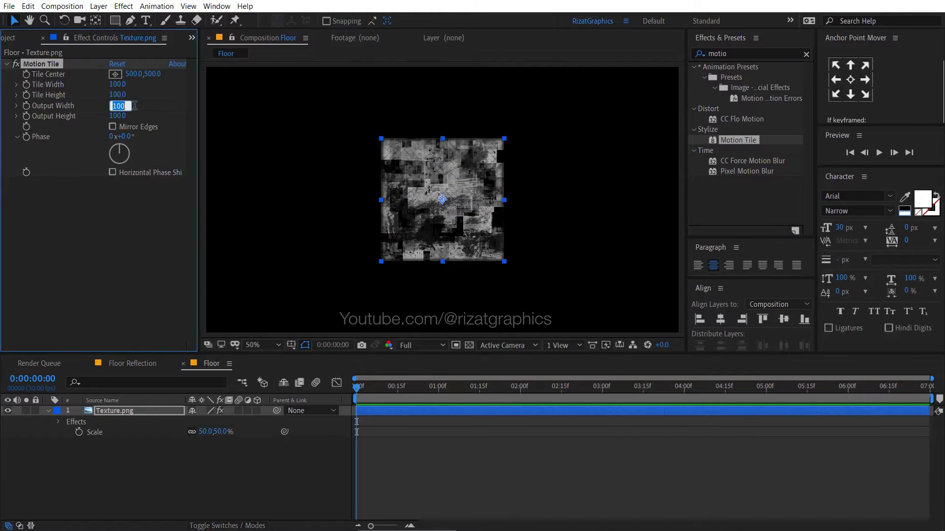
{"action": "type", "text": "500"}
{"action": "key", "text": "Tab"}
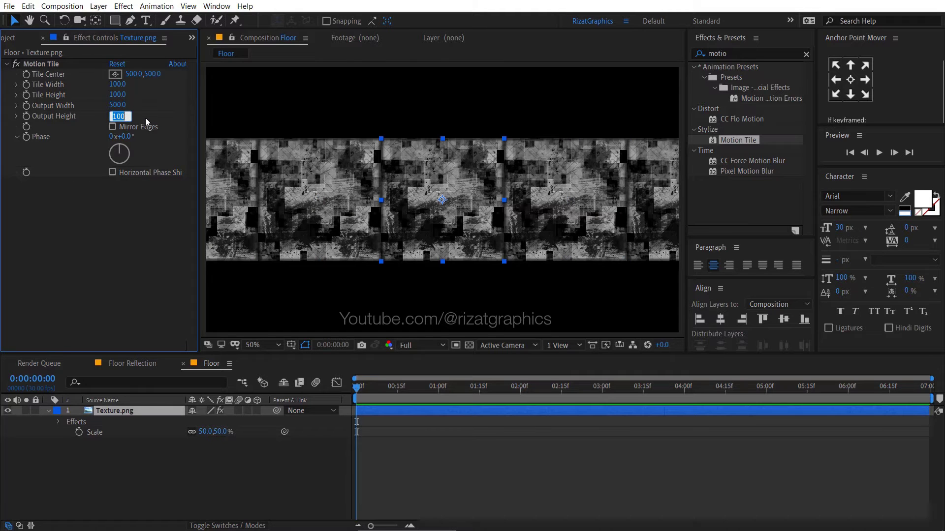
{"action": "type", "text": "500"}
{"action": "key", "text": "Return"}
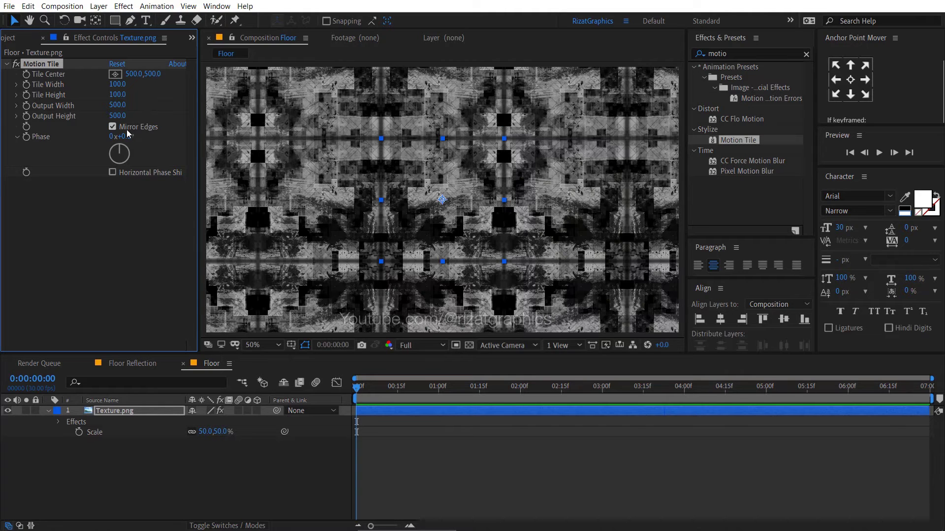
- Pre-compose the Texture.png layer into a comp named 'Texture', moving all attributes
{"action": "right_click", "coordinate": [135, 409]}
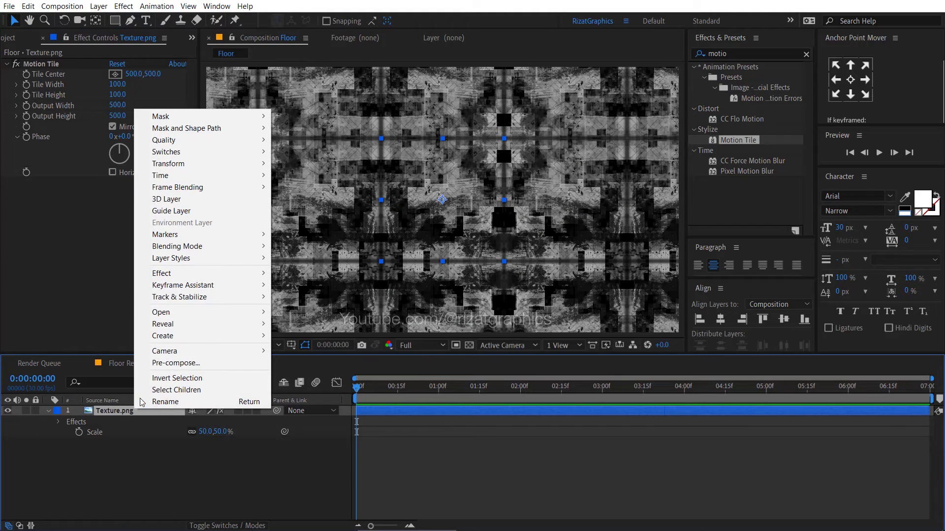
{"action": "left_click", "coordinate": [145, 364]}
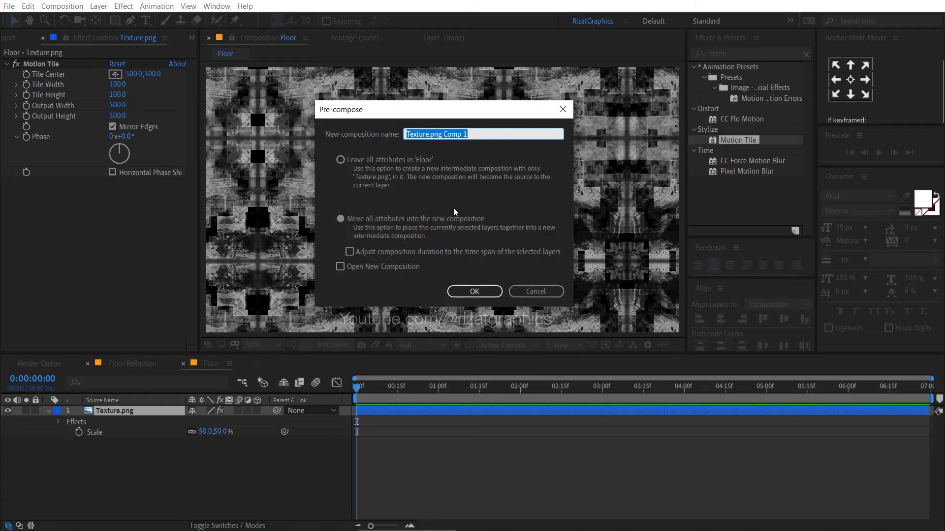
{"action": "left_click_drag", "start_coordinate": [431, 135], "coordinate": [487, 132]}
{"action": "key", "text": "BackSpace"}
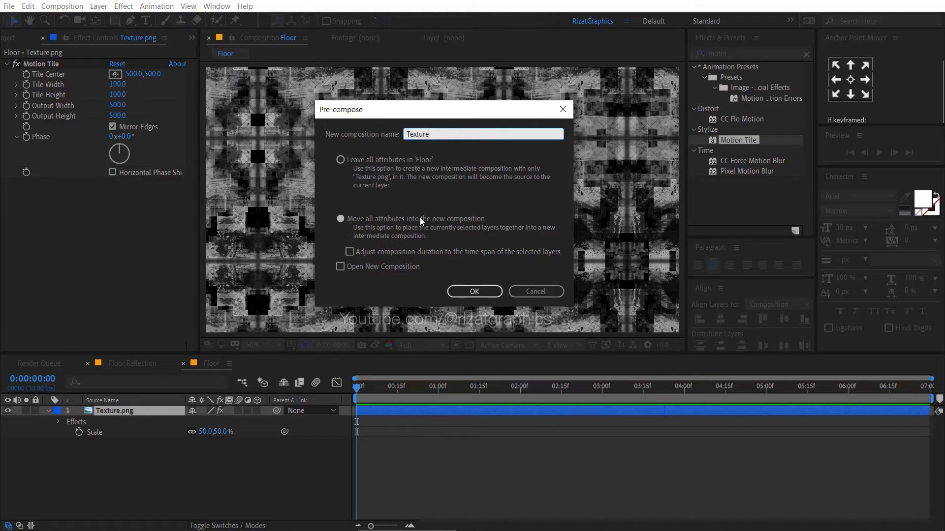
{"action": "left_click", "coordinate": [467, 292]}
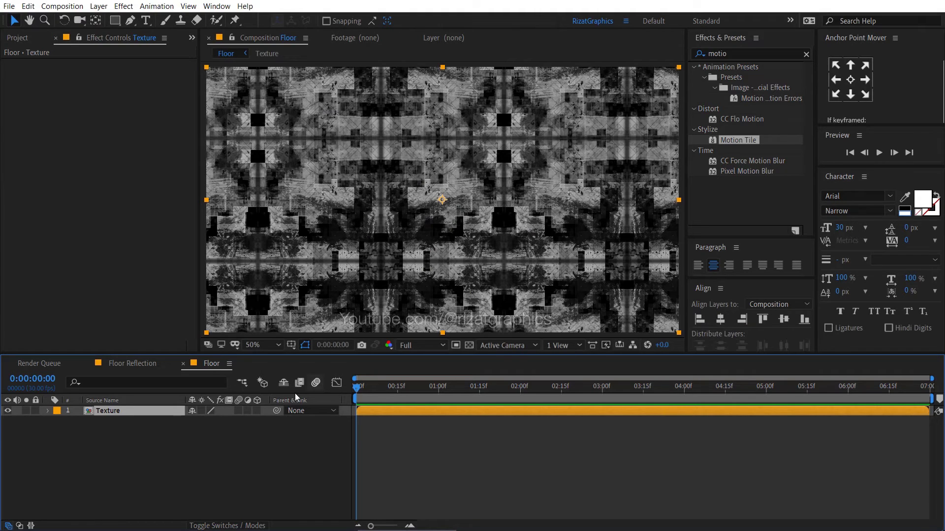
- Make the Texture layer 3D and set its X Rotation to -90°
{"action": "left_click", "coordinate": [257, 411]}
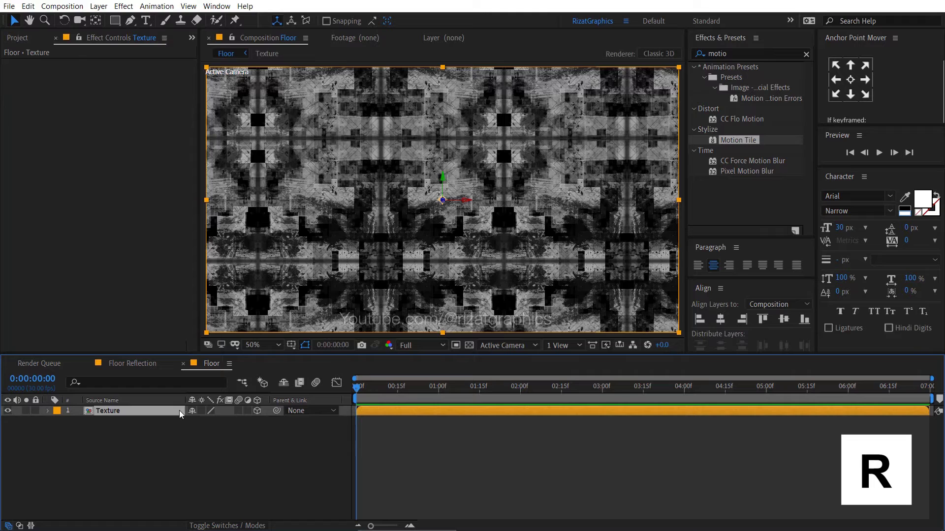
{"action": "key", "text": "r"}
{"action": "left_click", "coordinate": [202, 431]}
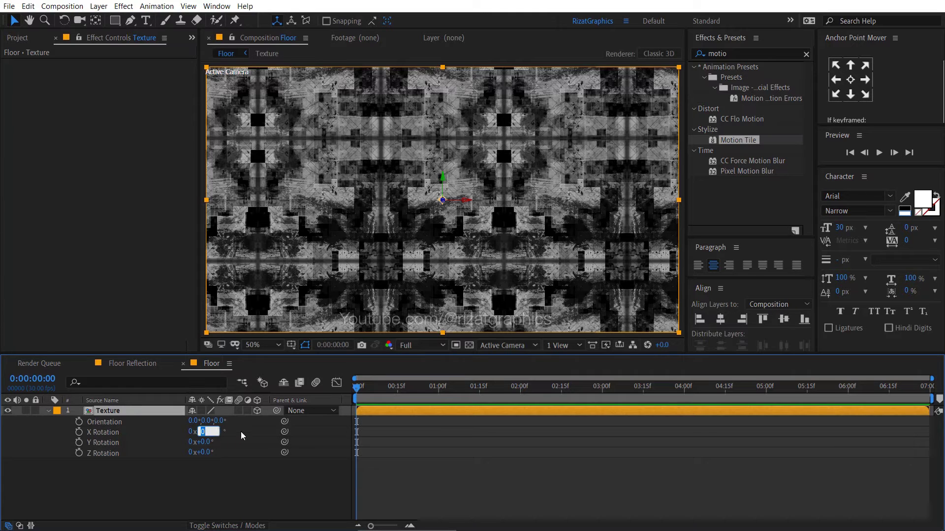
{"action": "type", "text": "-90"}
{"action": "key", "text": "Return"}
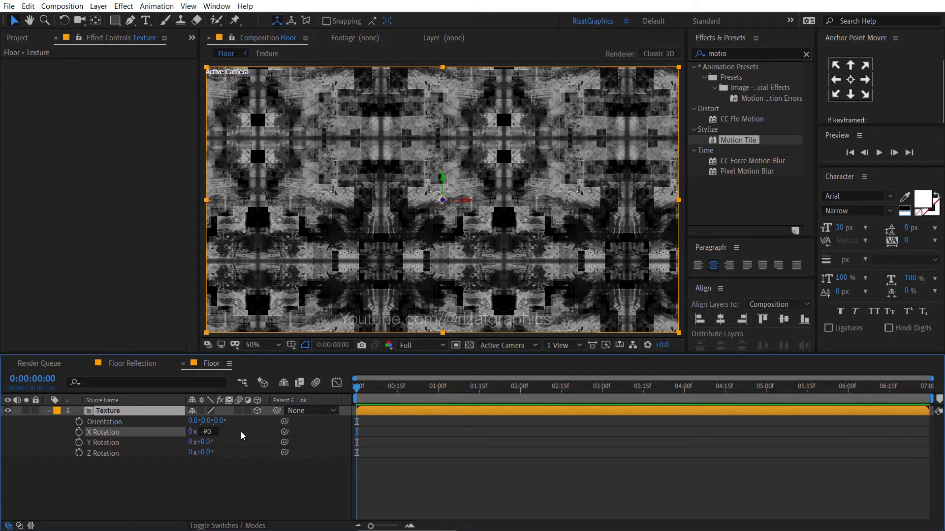
- Lower the Texture layer's position to about 960,832,0 to form the floor
{"action": "key", "text": "p"}
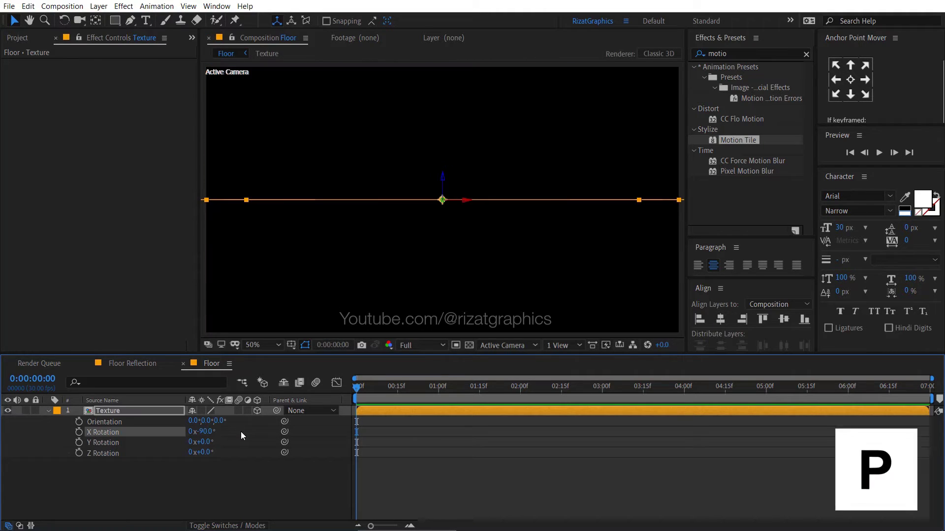
{"action": "left_click", "coordinate": [175, 411]}
{"action": "key", "text": "p"}
{"action": "left_click_drag", "start_coordinate": [214, 421], "coordinate": [401, 415]}
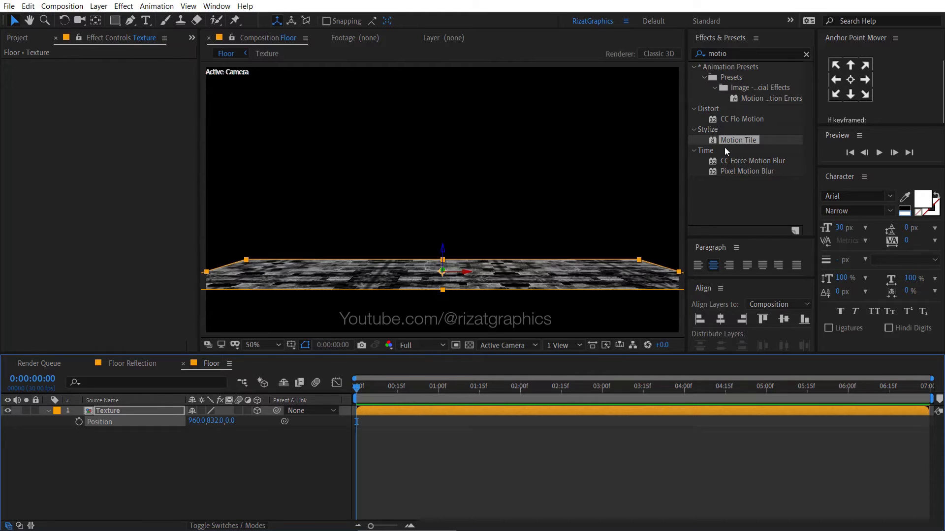
- Add Motion Tile to the flat Texture layer: output width and height 500, Mirror Edges on
{"action": "left_click_drag", "start_coordinate": [724, 143], "coordinate": [459, 269]}
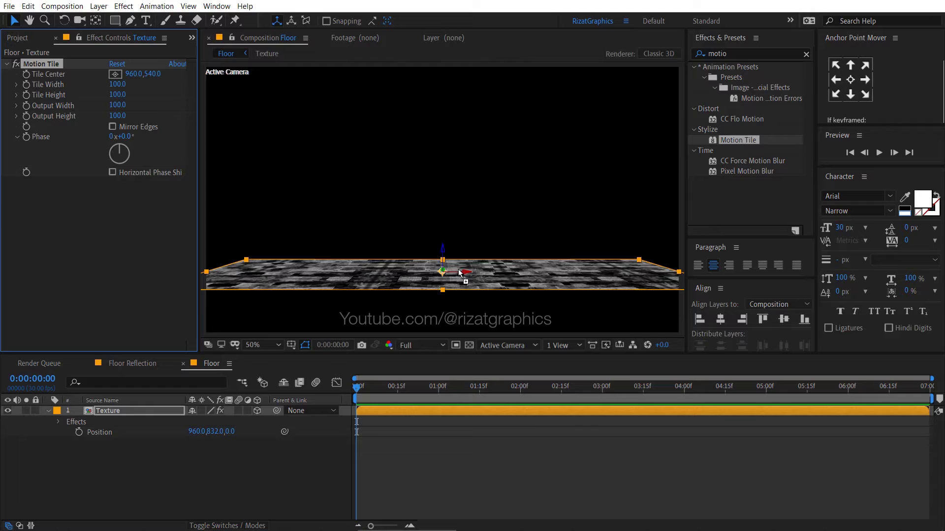
{"action": "left_click_drag", "start_coordinate": [118, 106], "coordinate": [142, 104]}
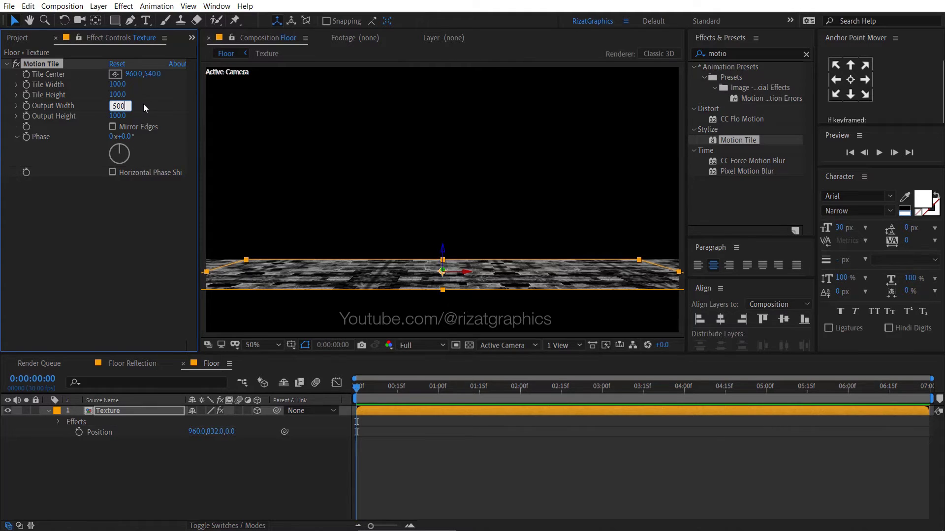
{"action": "type", "text": "500"}
{"action": "key", "text": "Return"}
{"action": "left_click", "coordinate": [122, 116]}
{"action": "type", "text": "500"}
{"action": "key", "text": "Return"}
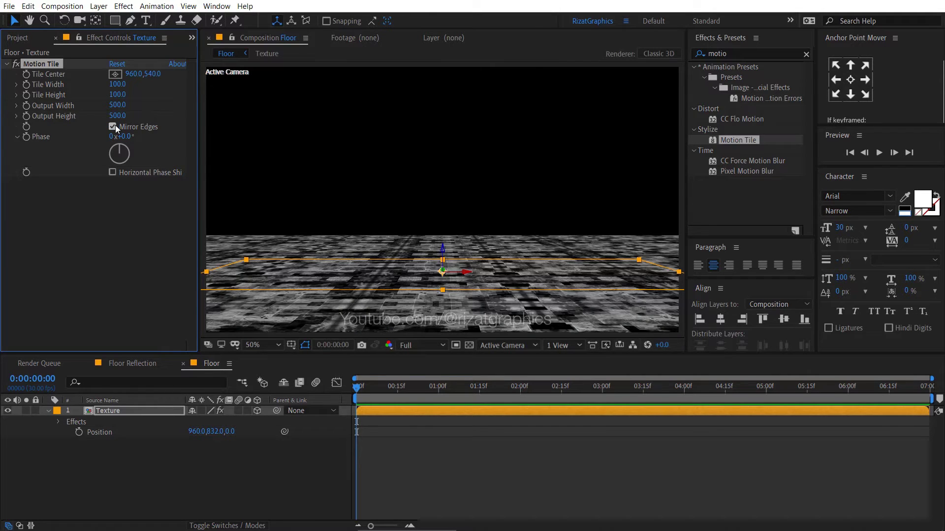
{"action": "left_click", "coordinate": [115, 126]}
{"action": "left_click", "coordinate": [49, 410]}
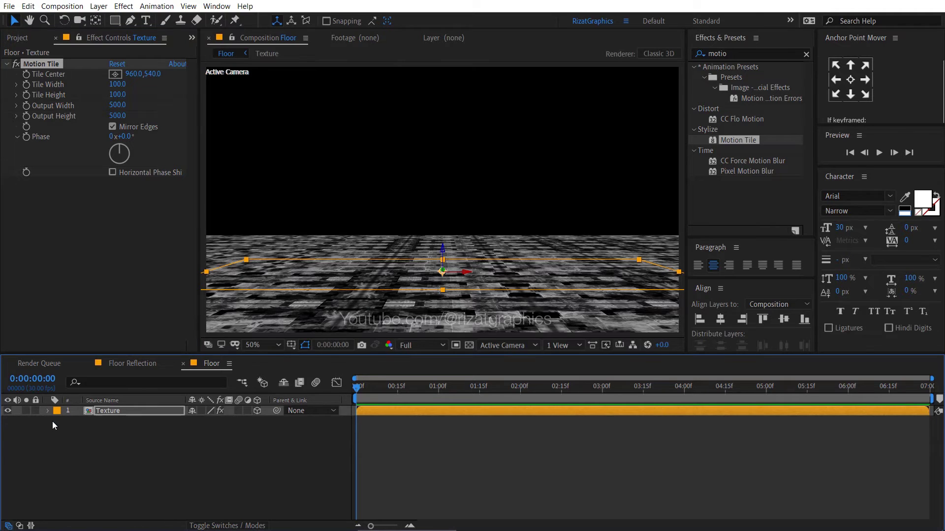
- Add a new camera layer, Camera 1, using the 28mm lens preset
{"action": "right_click", "coordinate": [124, 436]}
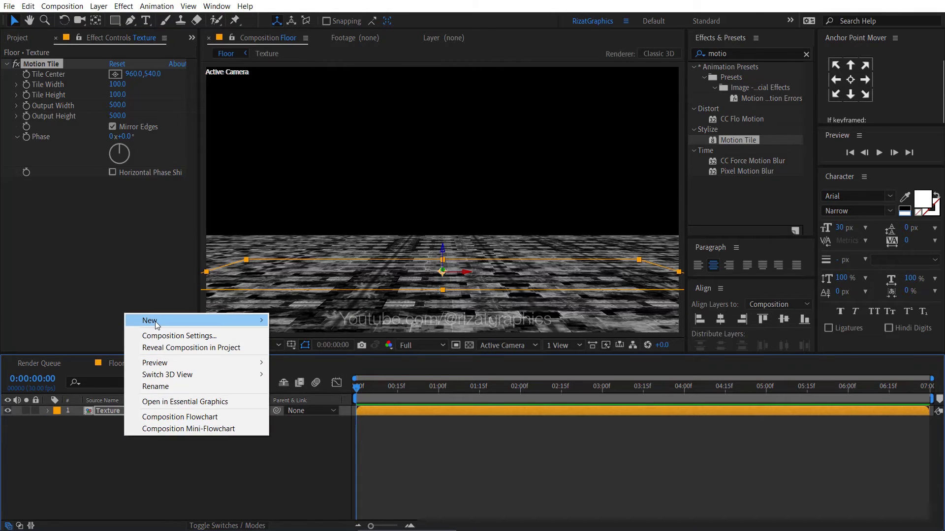
{"action": "mouse_move", "coordinate": [155, 321]}
{"action": "left_click", "coordinate": [336, 372]}
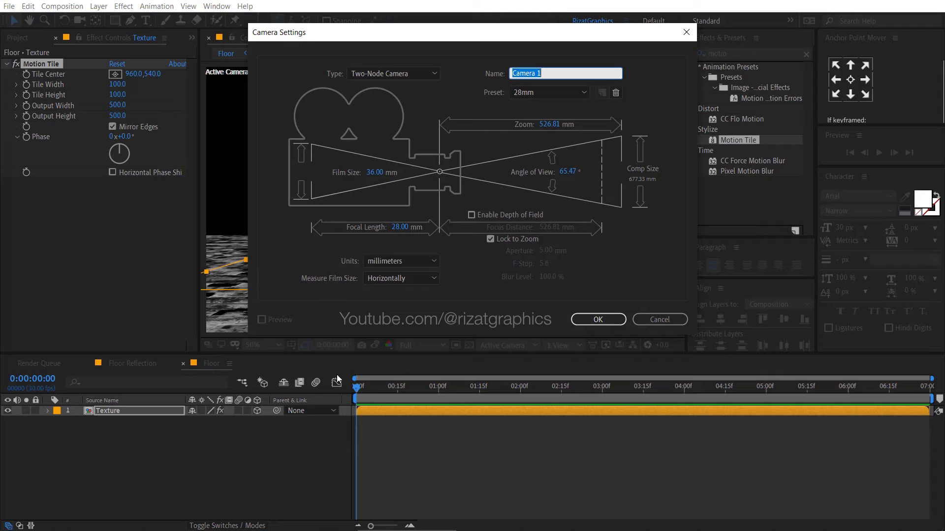
{"action": "left_click", "coordinate": [578, 98]}
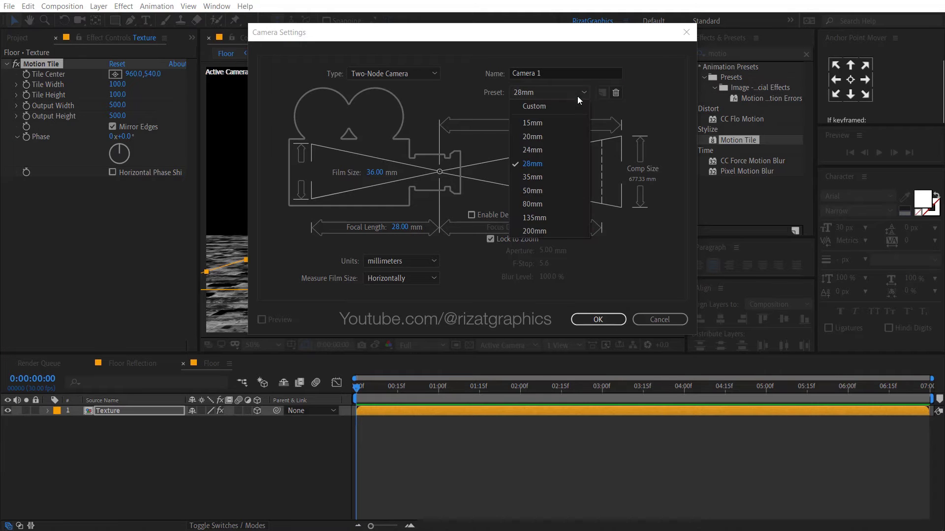
{"action": "left_click", "coordinate": [569, 158]}
{"action": "left_click", "coordinate": [597, 319]}
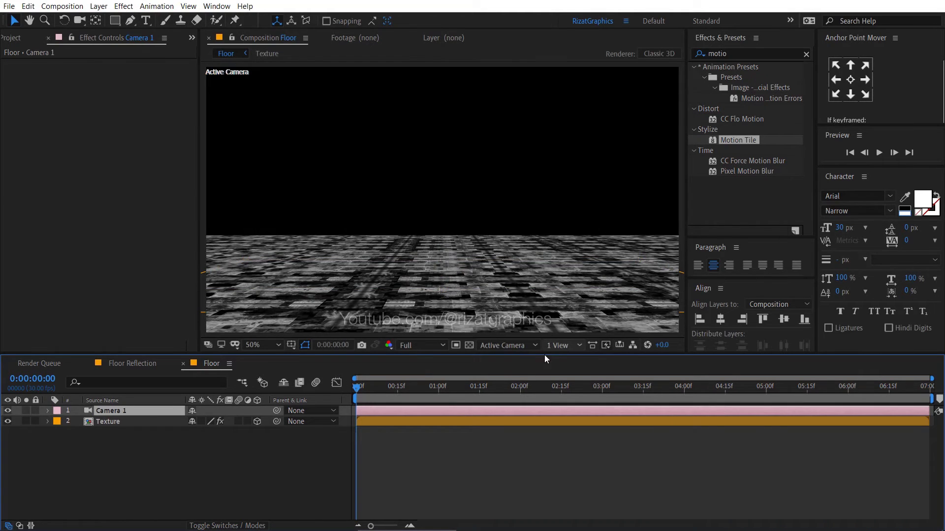
- Keyframe Camera 1's Position at frame 0, then set Z to -1300.0 at the last frame
{"action": "key", "text": "p"}
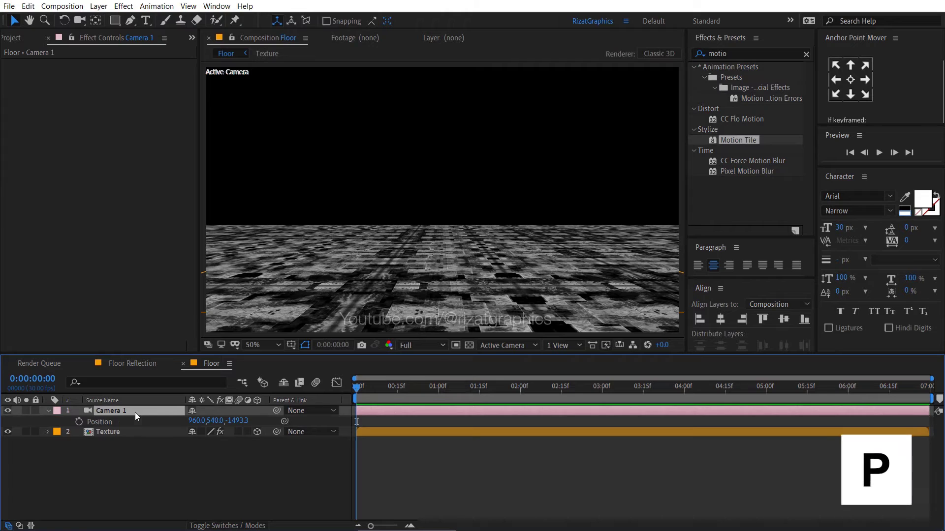
{"action": "left_click", "coordinate": [79, 422]}
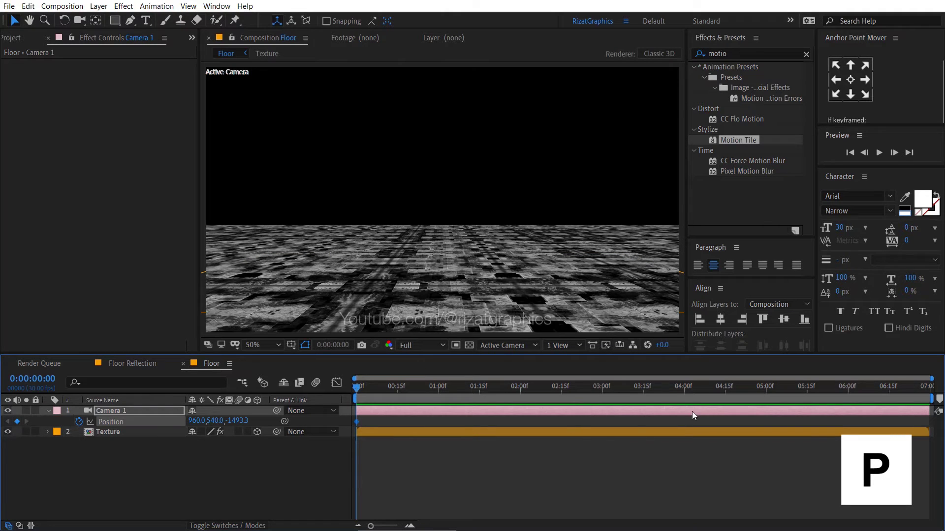
{"action": "left_click", "coordinate": [917, 392]}
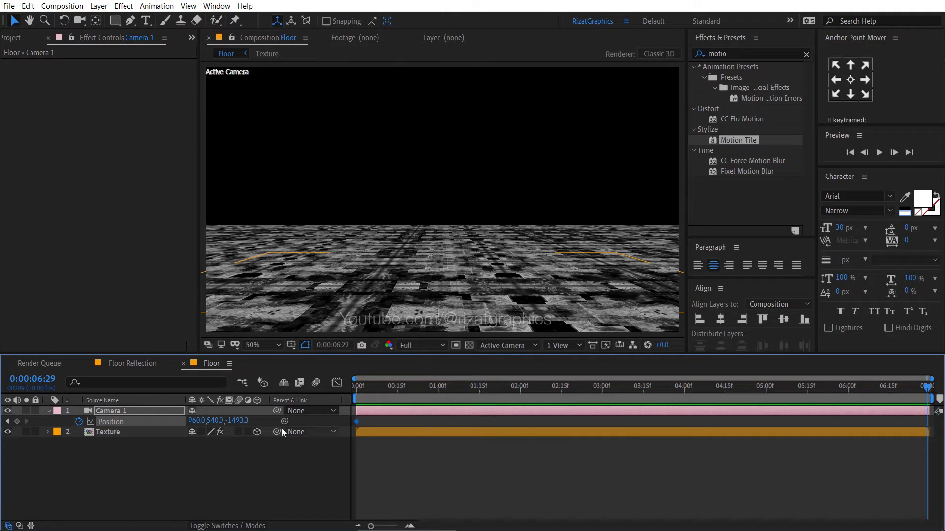
{"action": "mouse_move", "coordinate": [239, 424]}
{"action": "left_mouse_down"}
{"action": "mouse_move", "coordinate": [331, 412]}
{"action": "mouse_move", "coordinate": [238, 425]}
{"action": "left_mouse_up"}
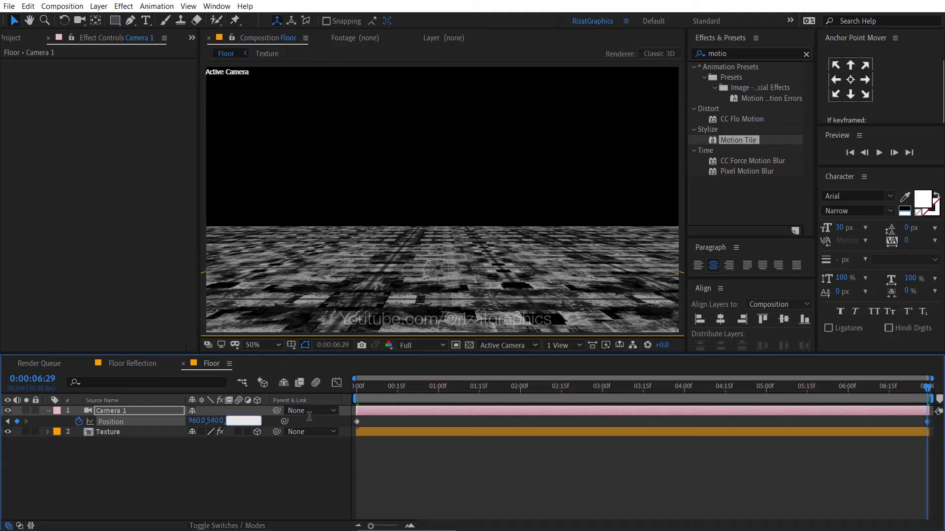
{"action": "key", "text": "Return"}
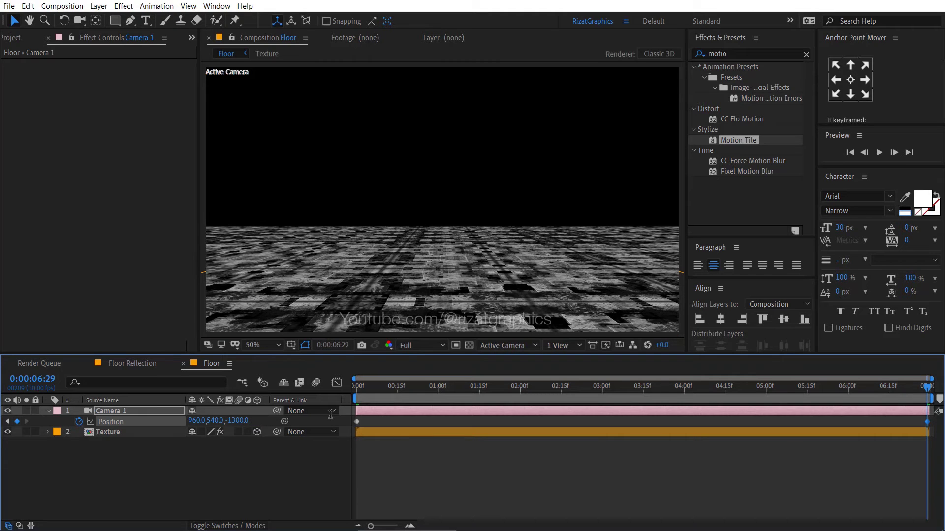
- Add the Floor comp to Floor Reflection as layer 3 beneath both text layers, and hide it
{"action": "left_click", "coordinate": [141, 362]}
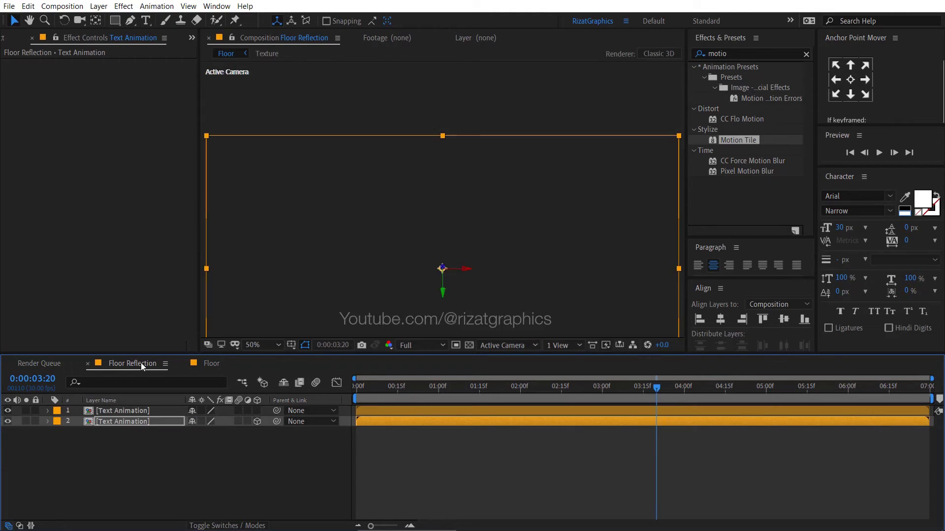
{"action": "left_click", "coordinate": [2, 40]}
{"action": "left_click_drag", "start_coordinate": [48, 149], "coordinate": [75, 437]}
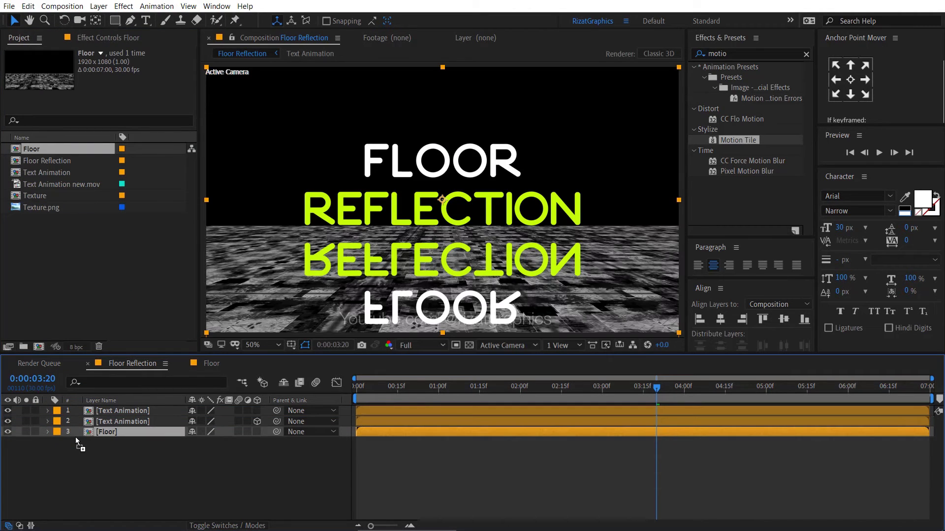
{"action": "left_click", "coordinate": [7, 432]}
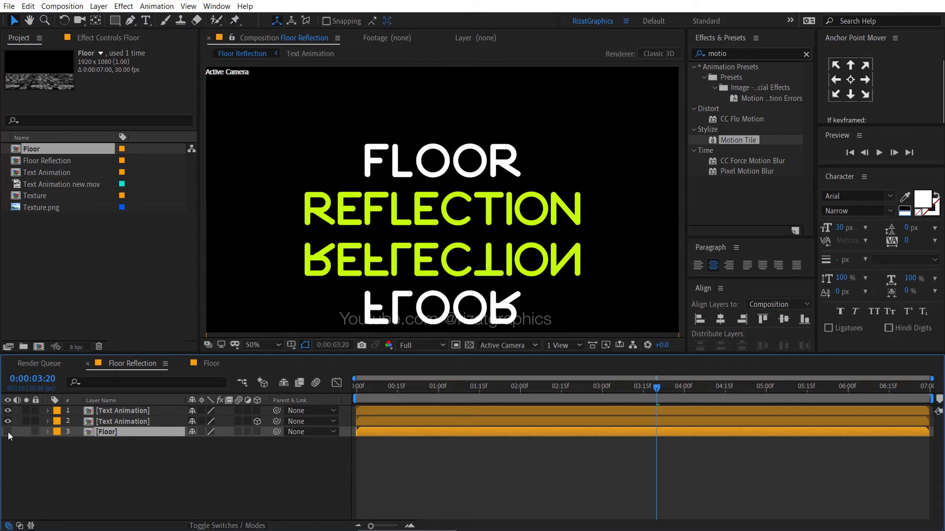
- Create an adjustment layer, move it to layer 2 between the text layers, and name it Compound Blur
{"action": "right_click", "coordinate": [159, 471]}
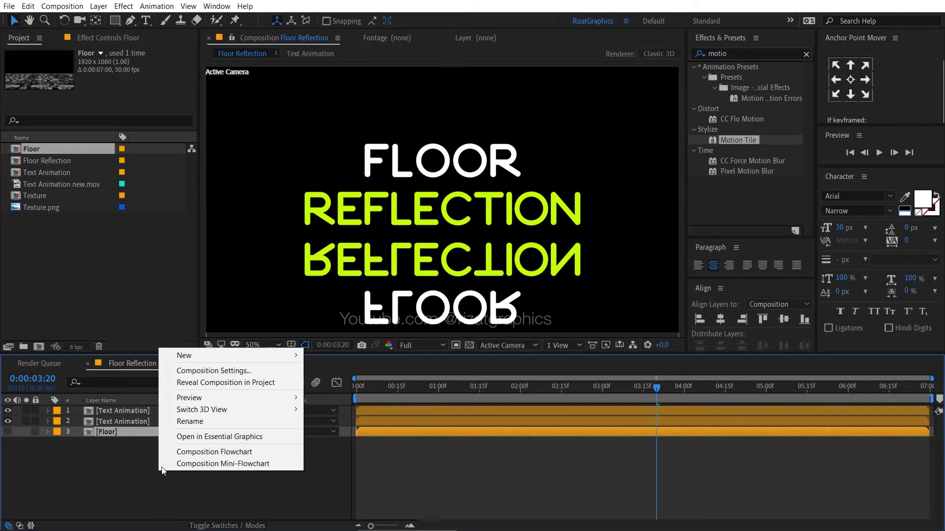
{"action": "mouse_move", "coordinate": [266, 361]}
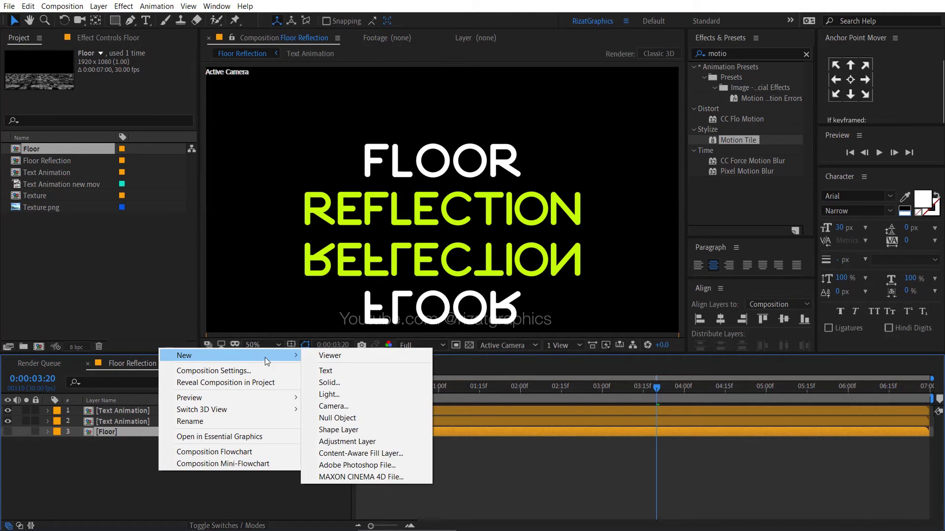
{"action": "left_click", "coordinate": [392, 443]}
{"action": "left_click_drag", "start_coordinate": [155, 429], "coordinate": [154, 419]}
{"action": "key", "text": "Return"}
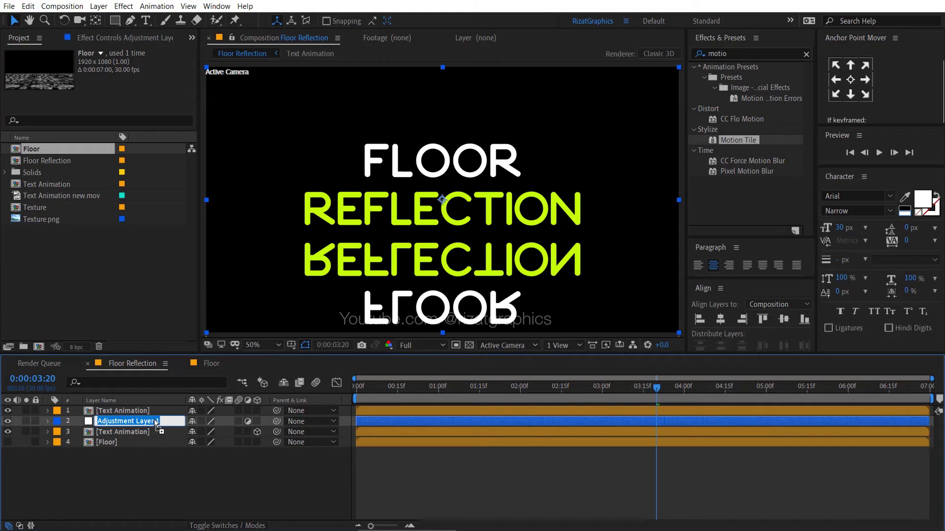
{"action": "type", "text": "Compound Blur"}
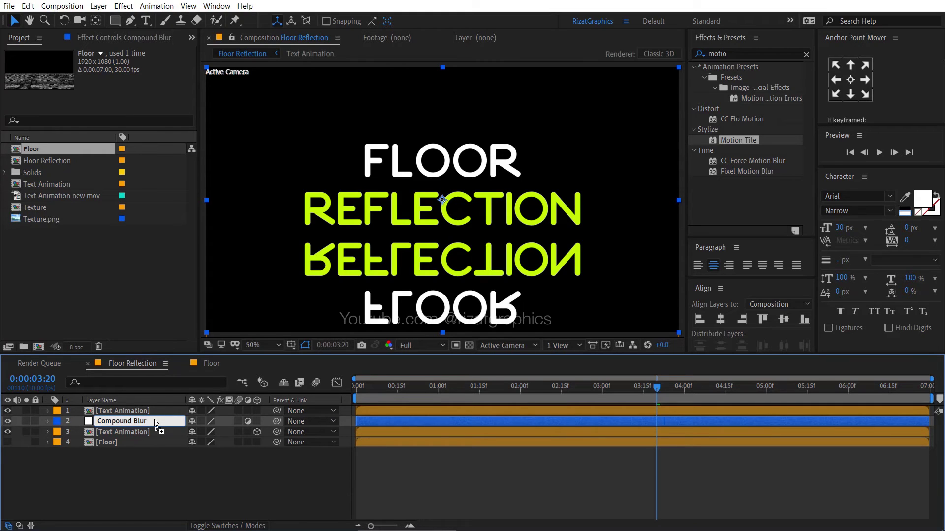
{"action": "left_click", "coordinate": [732, 53]}
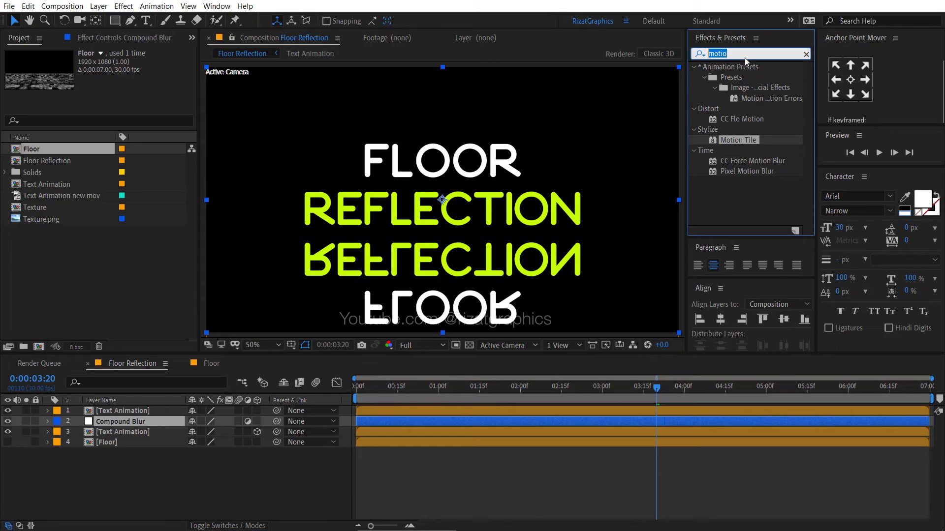
- Apply Compound Blur to the adjustment layer with the Floor layer as its Blur Layer
{"action": "type", "text": "comp"}
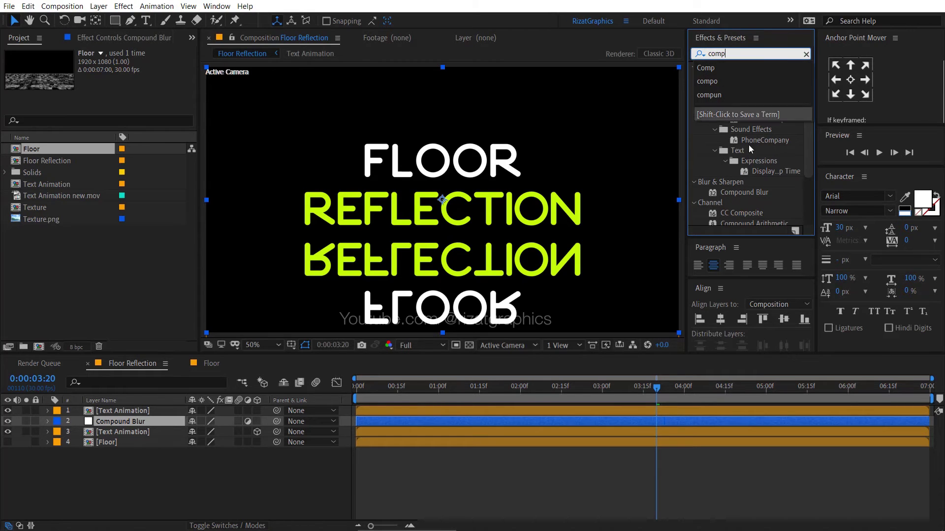
{"action": "left_click_drag", "start_coordinate": [750, 194], "coordinate": [164, 423]}
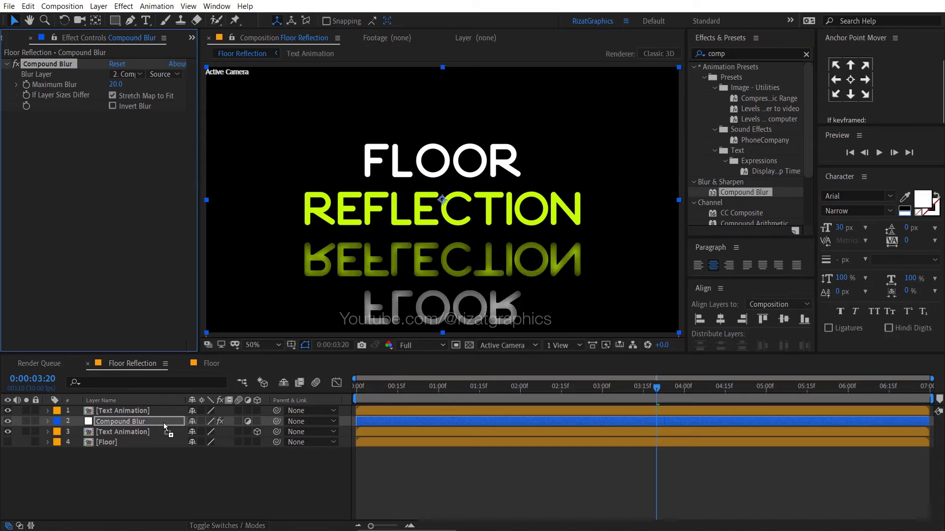
{"action": "left_click", "coordinate": [142, 76]}
{"action": "left_click", "coordinate": [155, 135]}
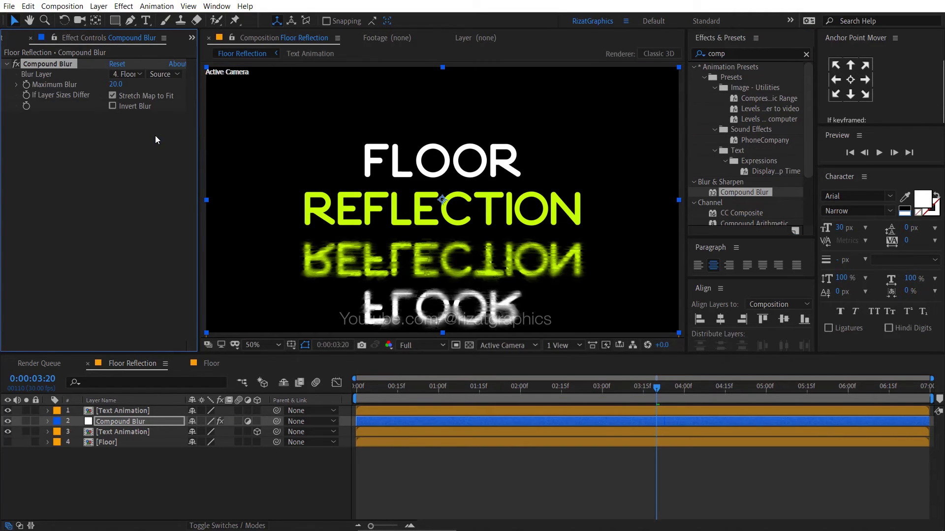
- Set Compound Blur's Maximum Blur to 100 and return to the start of the animation
{"action": "left_click_drag", "start_coordinate": [127, 84], "coordinate": [125, 88]}
{"action": "left_click", "coordinate": [125, 87]}
{"action": "type", "text": "100"}
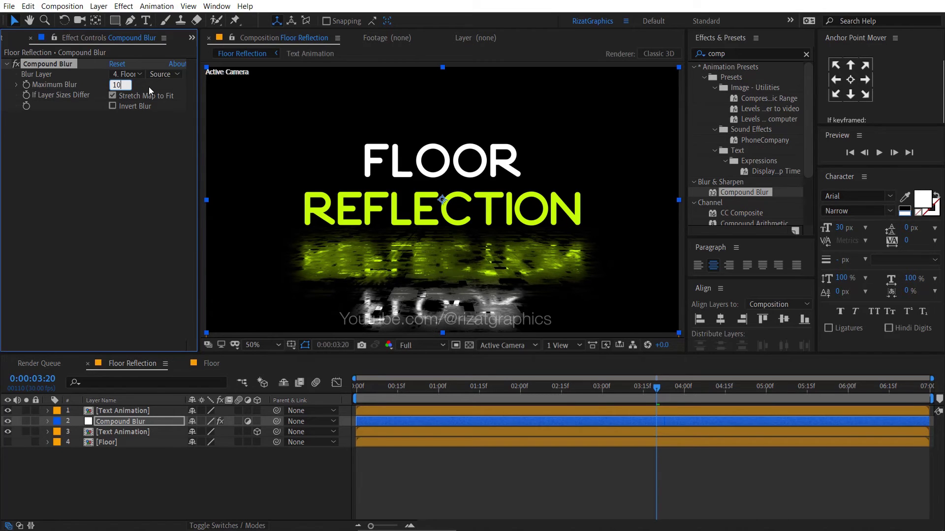
{"action": "key", "text": "Return"}
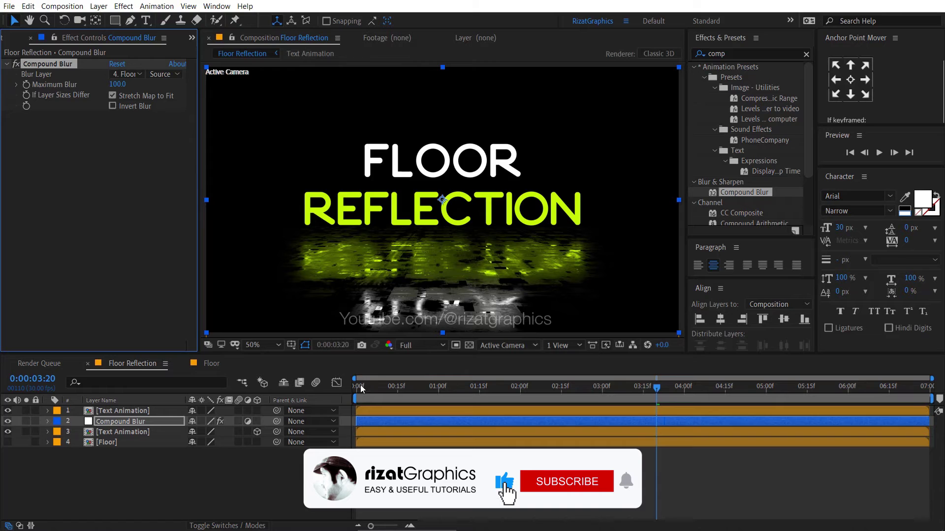
{"action": "left_click_drag", "start_coordinate": [361, 385], "coordinate": [344, 388]}
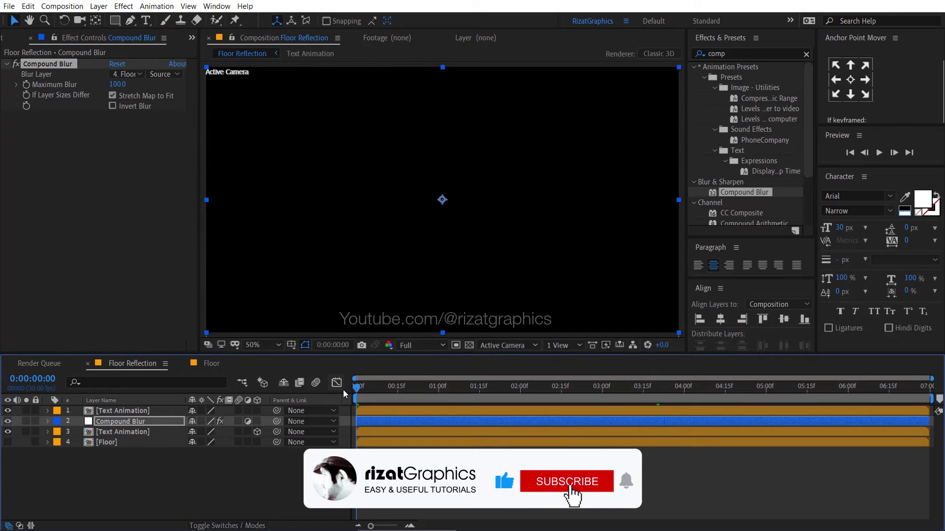
- Preview the animation, then lower the mirrored Text Animation layer slightly at about 3 seconds
{"action": "left_click", "coordinate": [879, 153]}
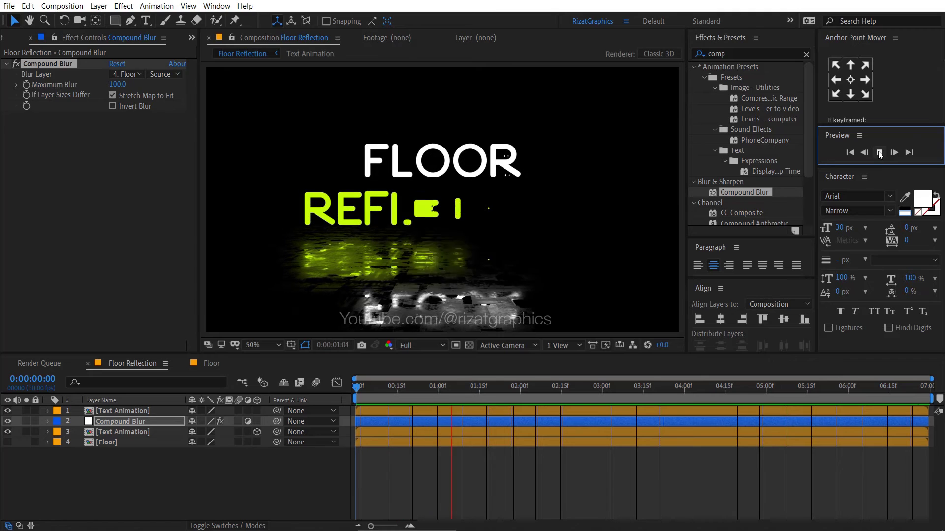
{"action": "left_click", "coordinate": [589, 386]}
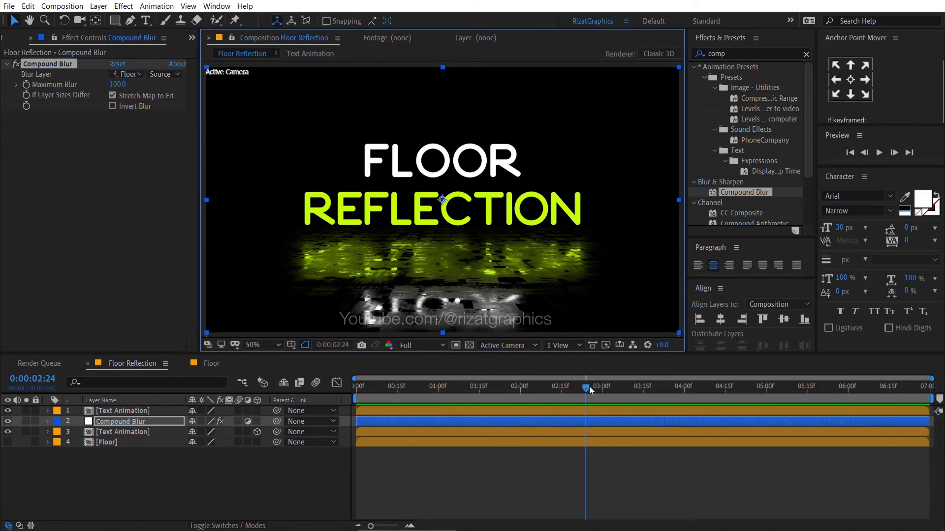
{"action": "left_click_drag", "start_coordinate": [589, 385], "coordinate": [610, 388]}
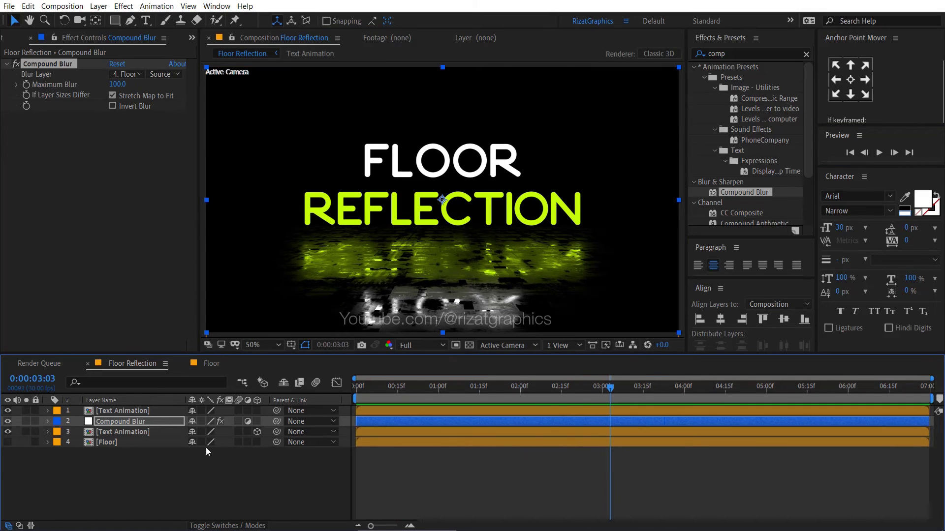
{"action": "left_click", "coordinate": [146, 429]}
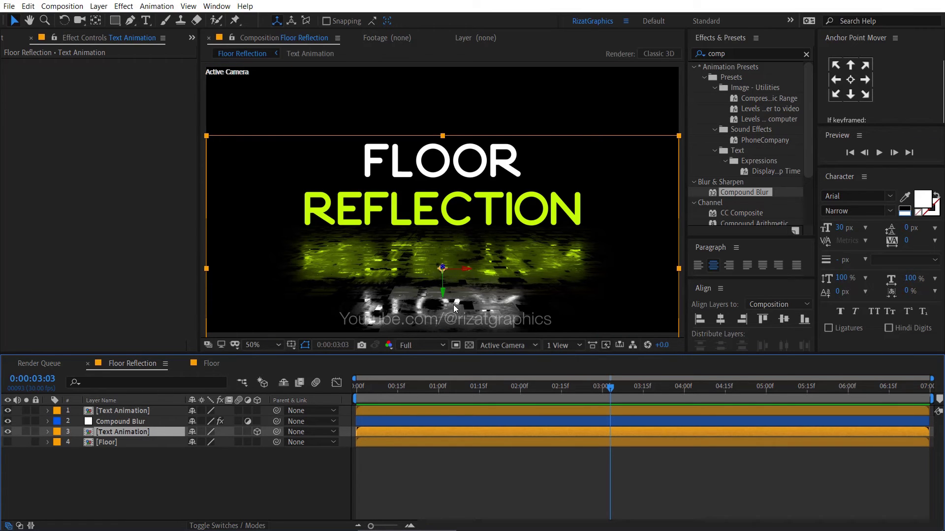
{"action": "left_click_drag", "start_coordinate": [444, 290], "coordinate": [443, 309]}
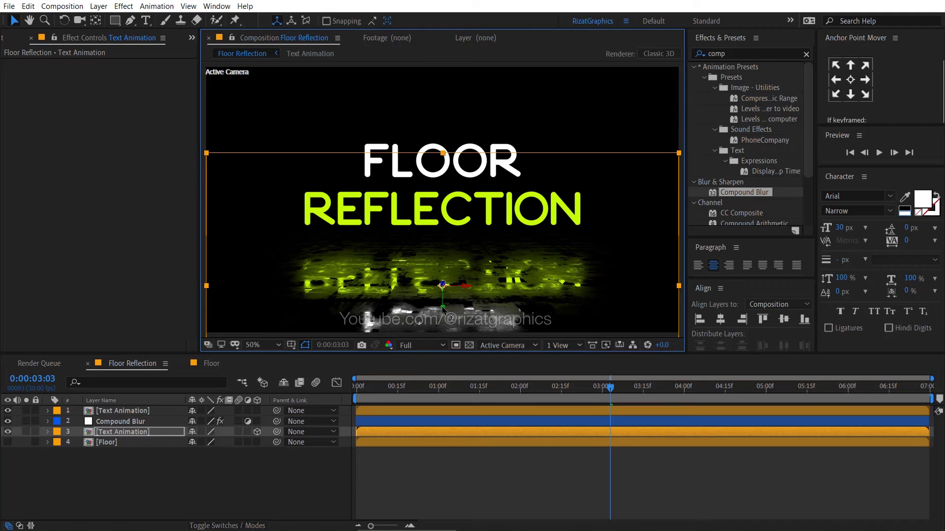
- Turn on Invert Blur and set Maximum Blur to 75, then 55
{"action": "left_click", "coordinate": [132, 422]}
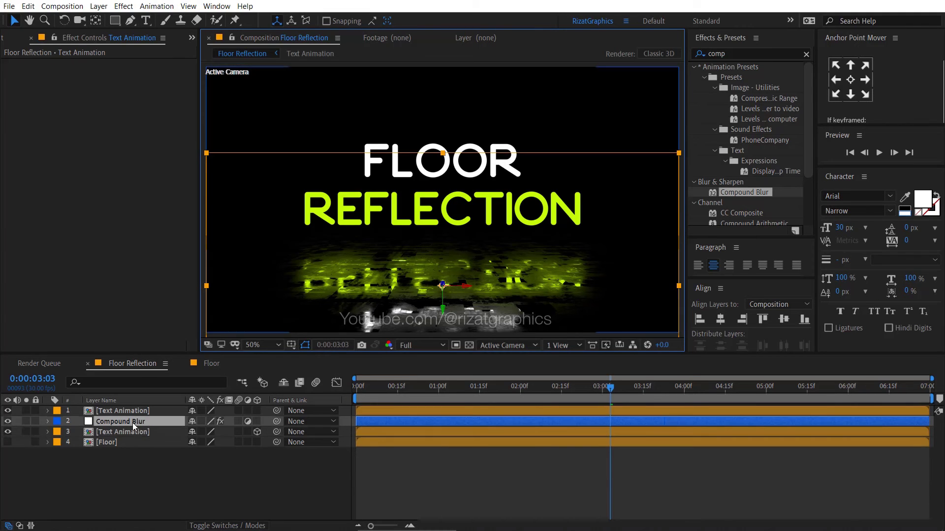
{"action": "left_click", "coordinate": [112, 107]}
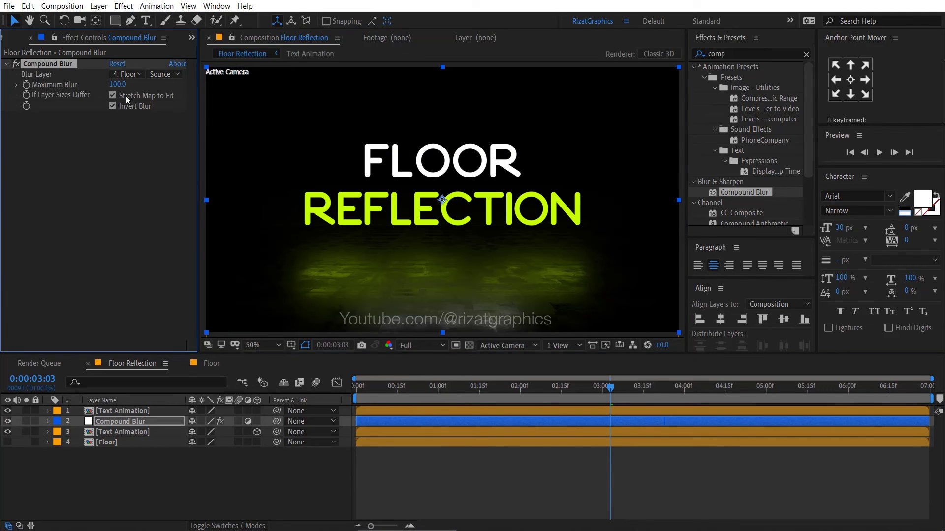
{"action": "left_click", "coordinate": [118, 84]}
{"action": "type", "text": "75"}
{"action": "key", "text": "Return"}
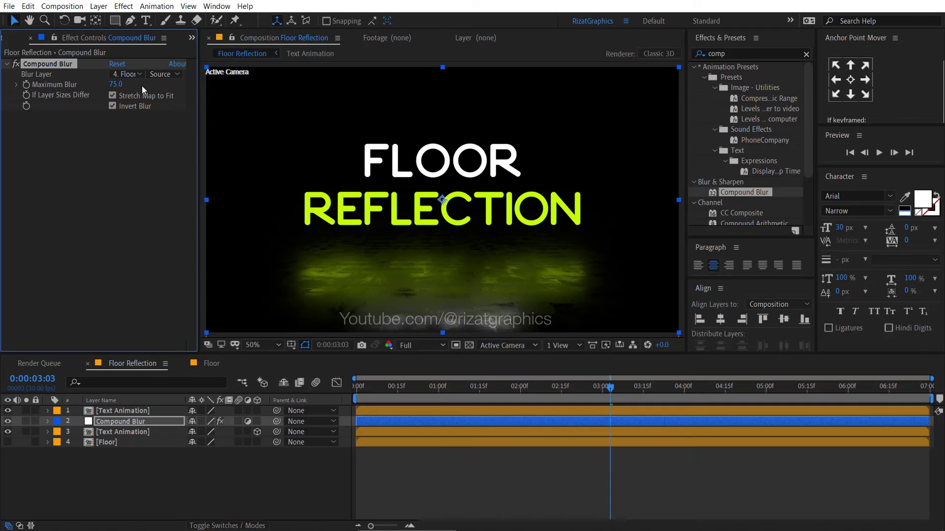
{"action": "type", "text": "55"}
{"action": "key", "text": "Return"}
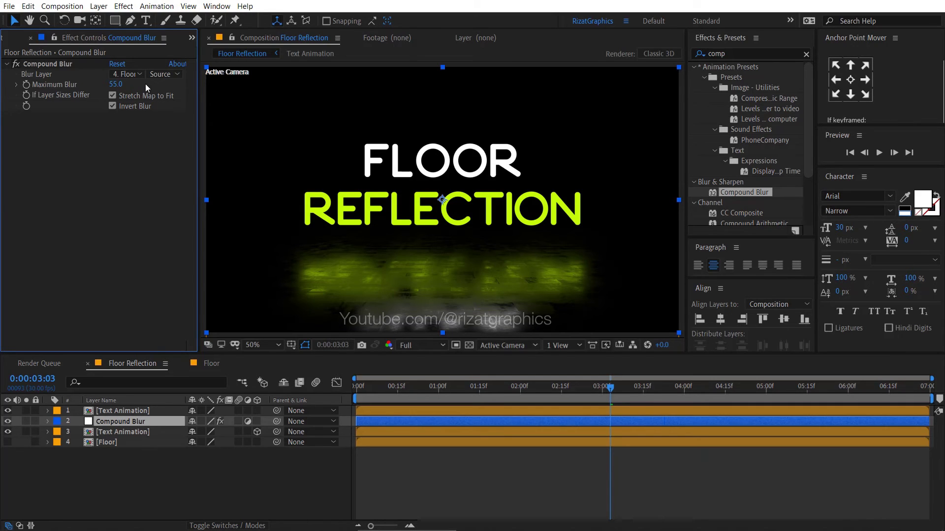
- Select all four Floor Reflection layers and pre-compose them as Reflection Build
{"action": "left_click", "coordinate": [125, 442]}
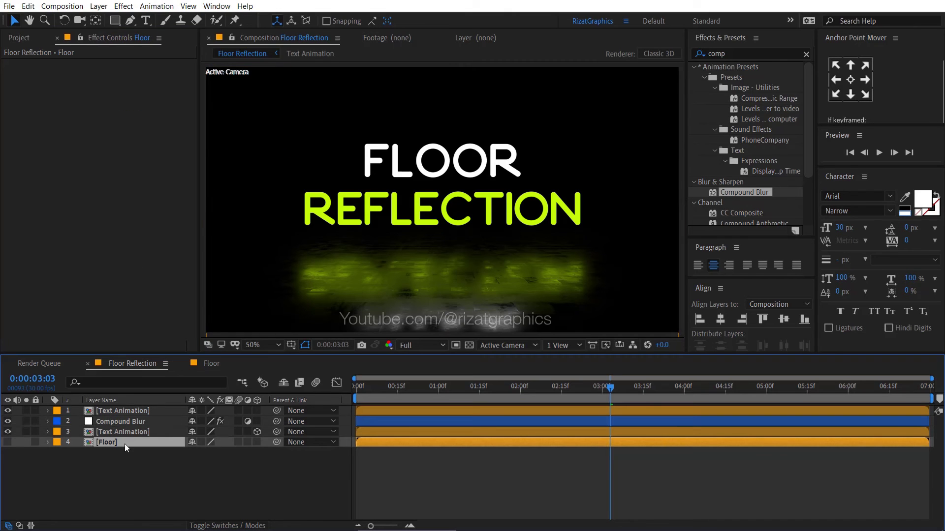
{"action": "left_click", "coordinate": [126, 414], "text": "shift"}
{"action": "right_click", "coordinate": [125, 415]}
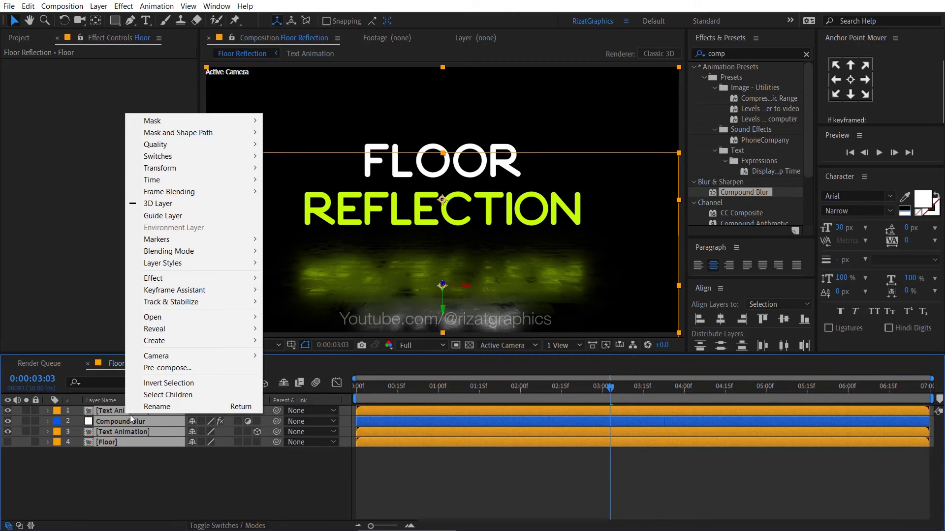
{"action": "left_click", "coordinate": [201, 371]}
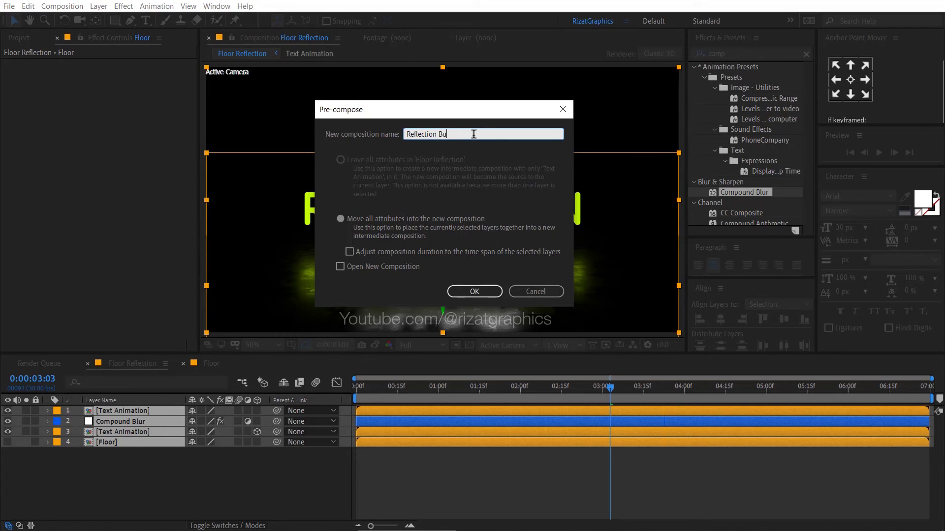
{"action": "key", "text": "Return"}
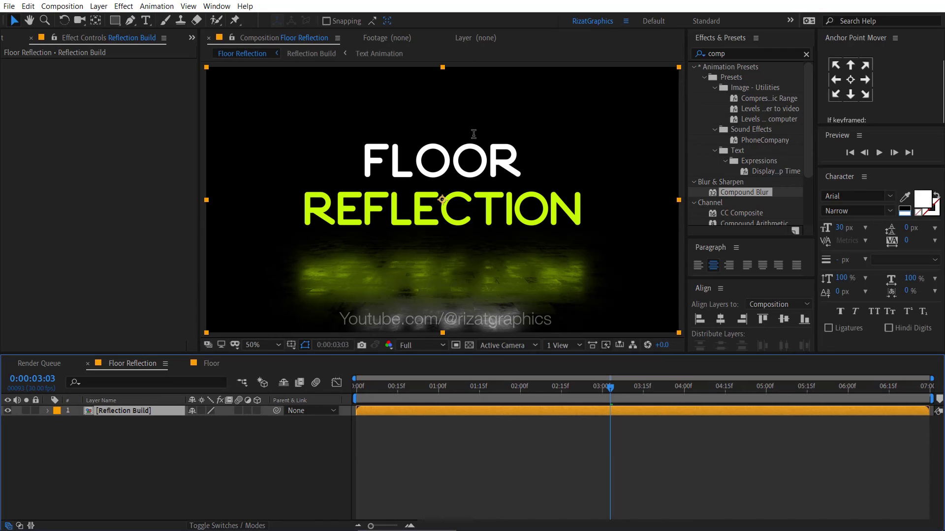
- Make Reflection Build a 3D layer and add a new 28mm camera to Floor Reflection
{"action": "left_click", "coordinate": [256, 410]}
{"action": "right_click", "coordinate": [152, 458]}
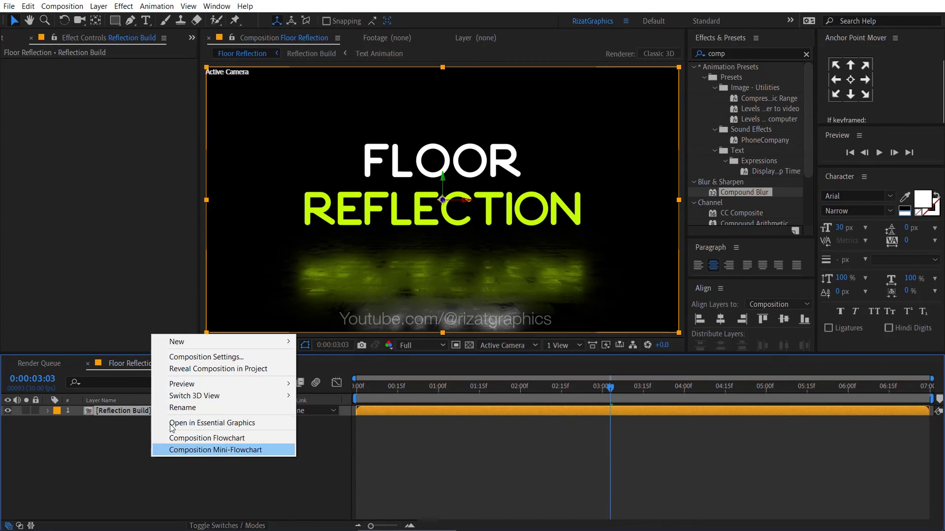
{"action": "mouse_move", "coordinate": [257, 346]}
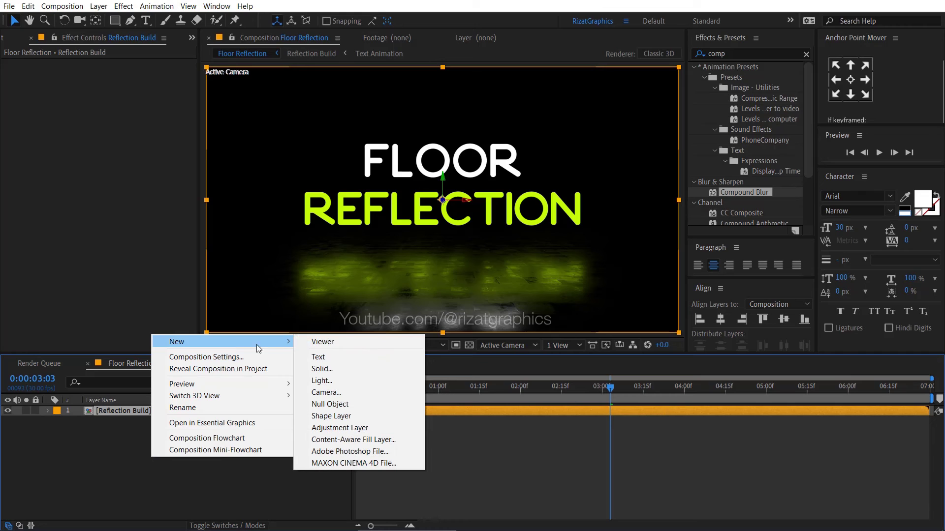
{"action": "left_click", "coordinate": [374, 389]}
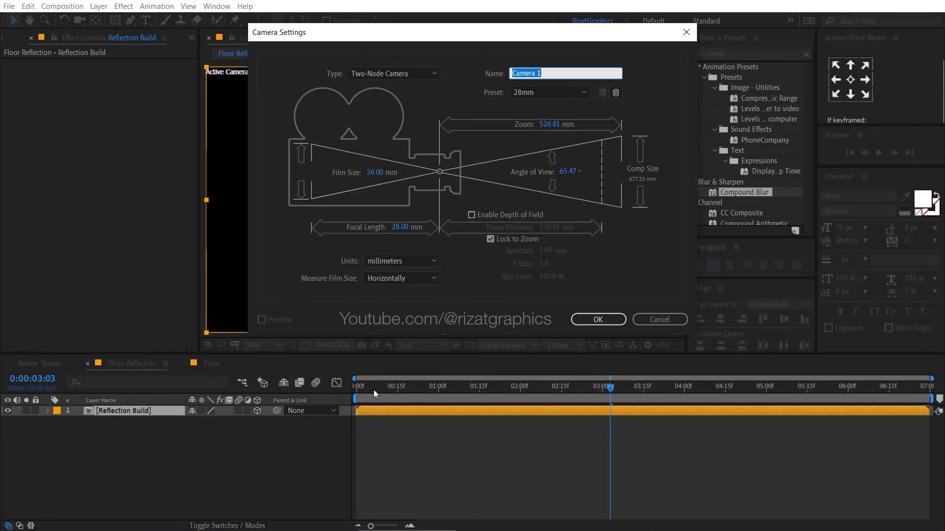
{"action": "left_click", "coordinate": [597, 320]}
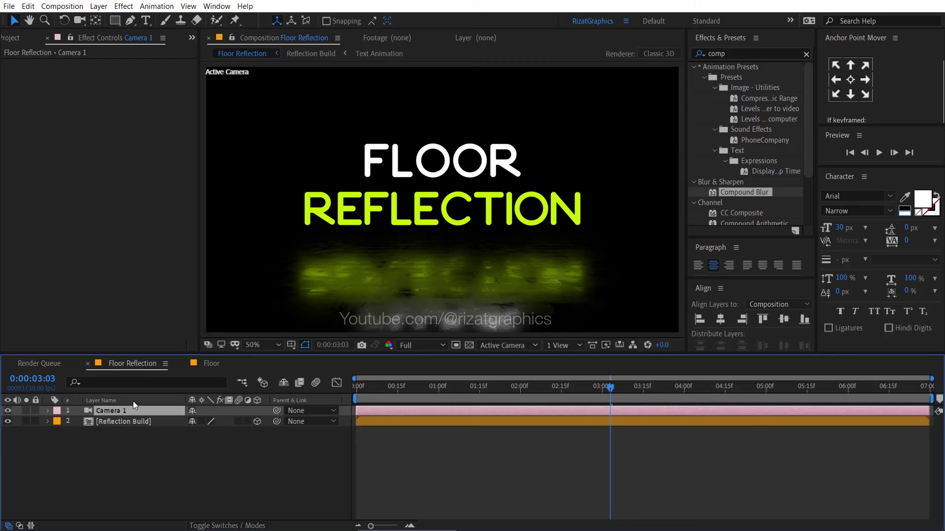
- Copy both Position keyframes of Camera 1 in the Floor comp
{"action": "double_click", "coordinate": [131, 420]}
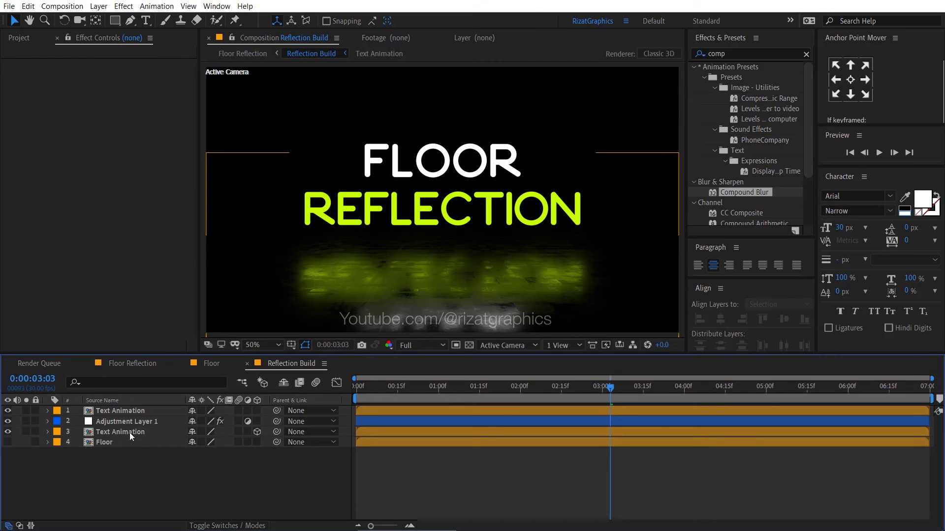
{"action": "double_click", "coordinate": [129, 442]}
{"action": "left_click", "coordinate": [129, 412]}
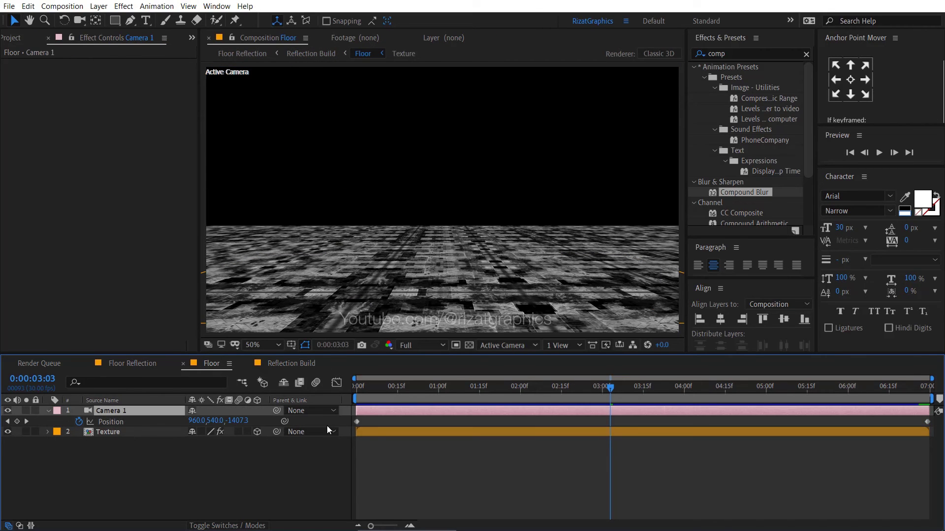
{"action": "left_click_drag", "start_coordinate": [349, 420], "coordinate": [931, 431]}
{"action": "key", "text": "ctrl+c"}
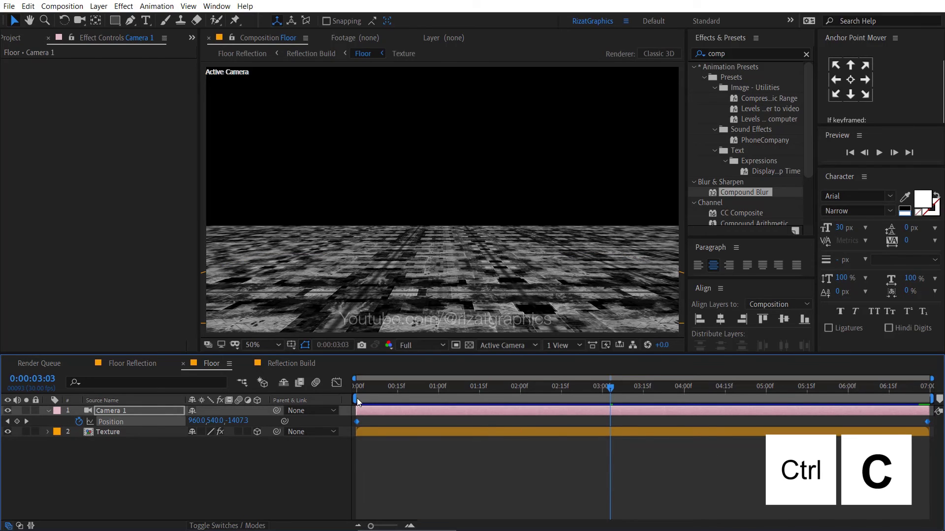
- Paste the Position keyframes at 0:00 onto the new Camera 1 in Floor Reflection
{"action": "left_click", "coordinate": [298, 364]}
{"action": "left_click", "coordinate": [138, 363]}
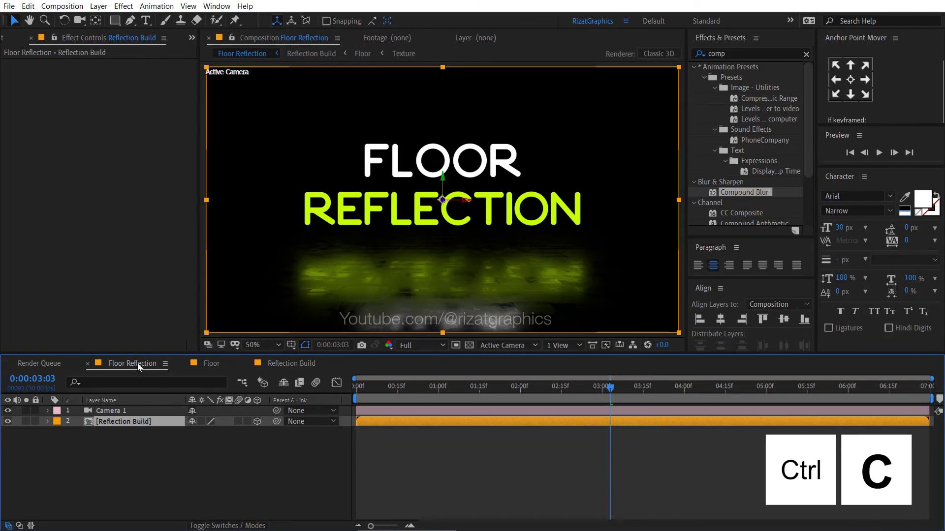
{"action": "left_click", "coordinate": [160, 413]}
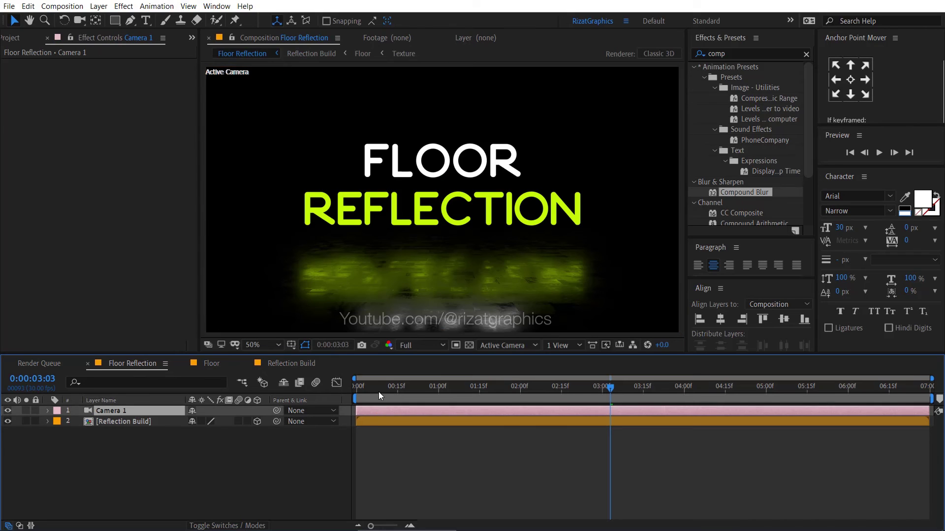
{"action": "left_click_drag", "start_coordinate": [379, 392], "coordinate": [335, 388]}
{"action": "key", "text": "ctrl+v"}
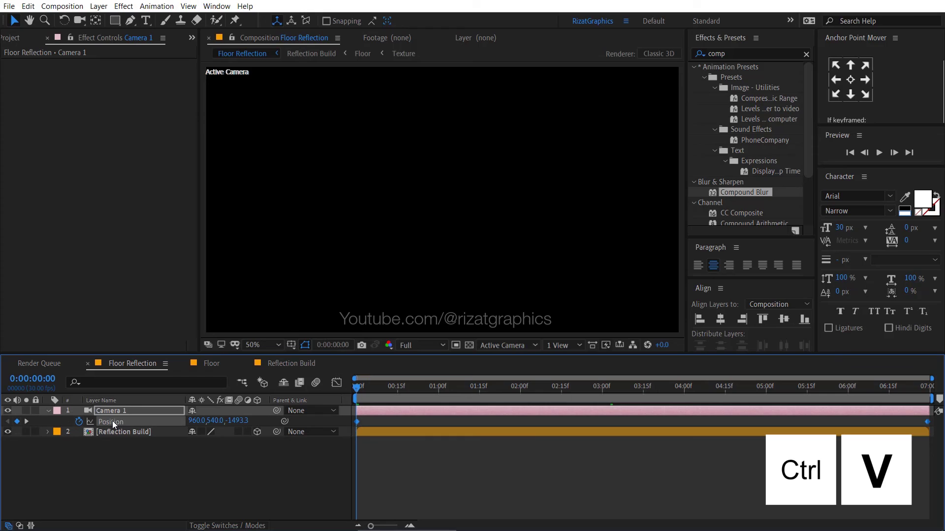
{"action": "left_click", "coordinate": [47, 411]}
- Clear the effects search and play a preview of the Floor Reflection animation
{"action": "left_click", "coordinate": [10, 37]}
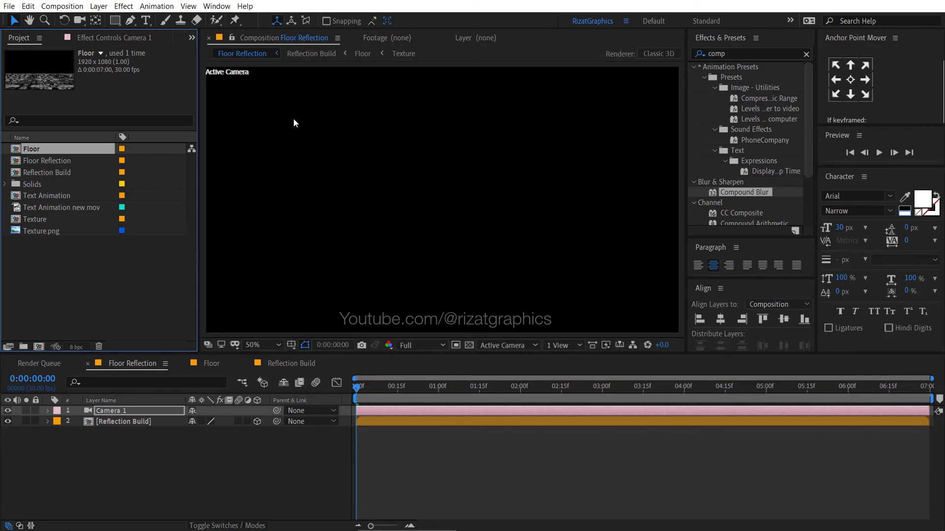
{"action": "left_click", "coordinate": [805, 55]}
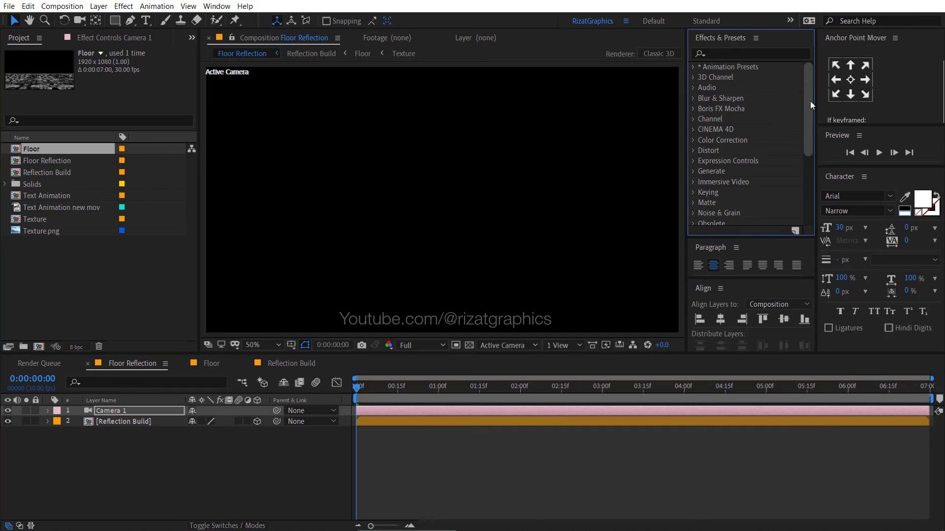
{"action": "left_click", "coordinate": [878, 153]}
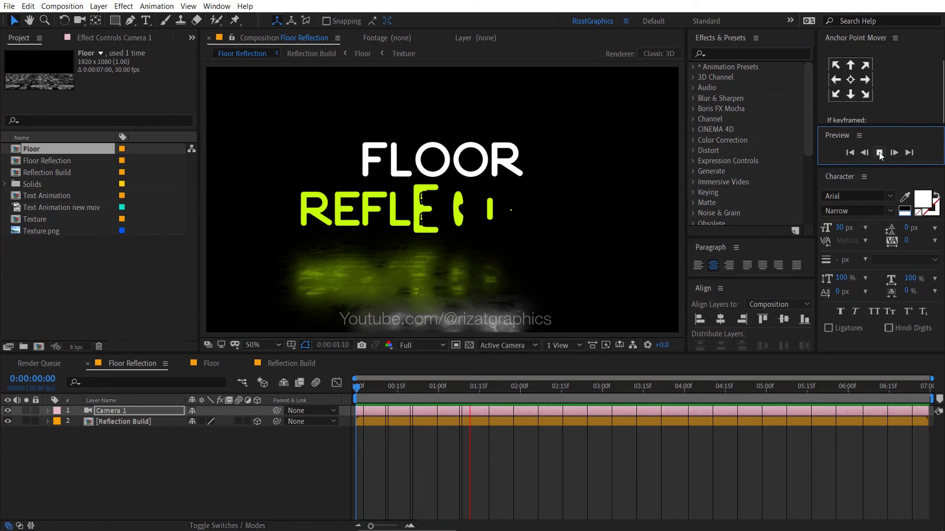